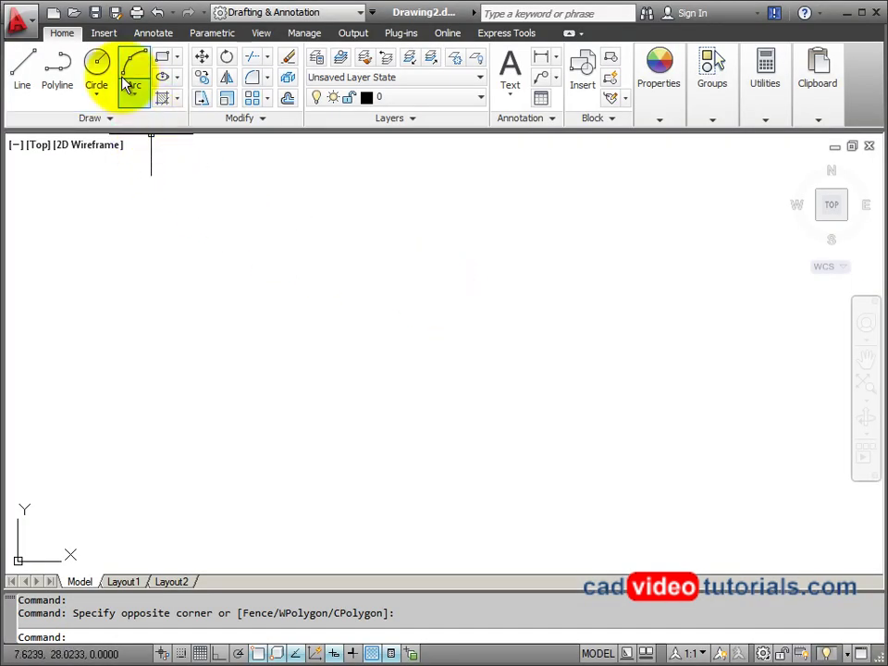
# - Create a new drawing from the Simple_TB_-_A template in the Autocad Drawing Files folder
pyautogui.click(55, 17)
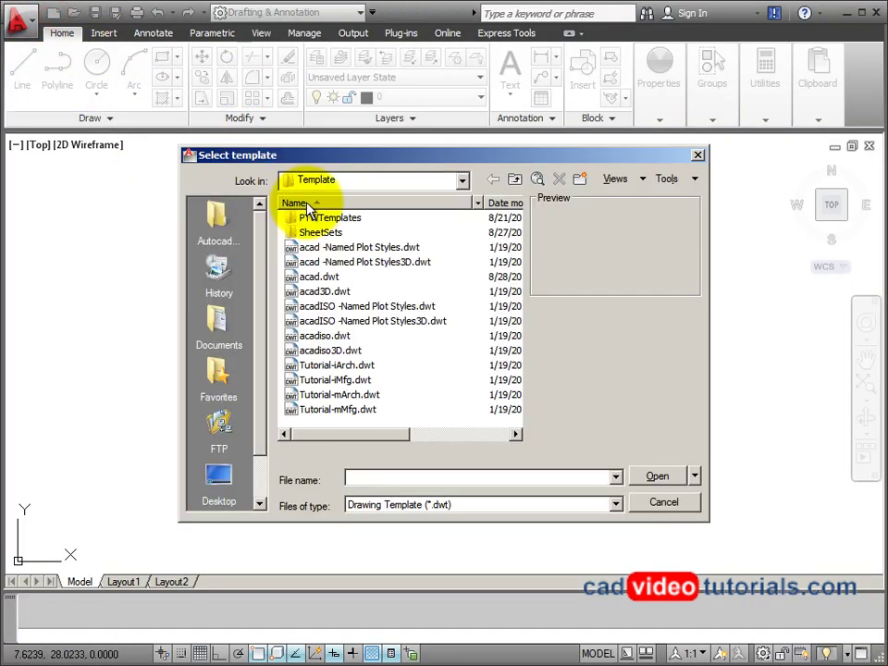
pyautogui.click(217, 216)
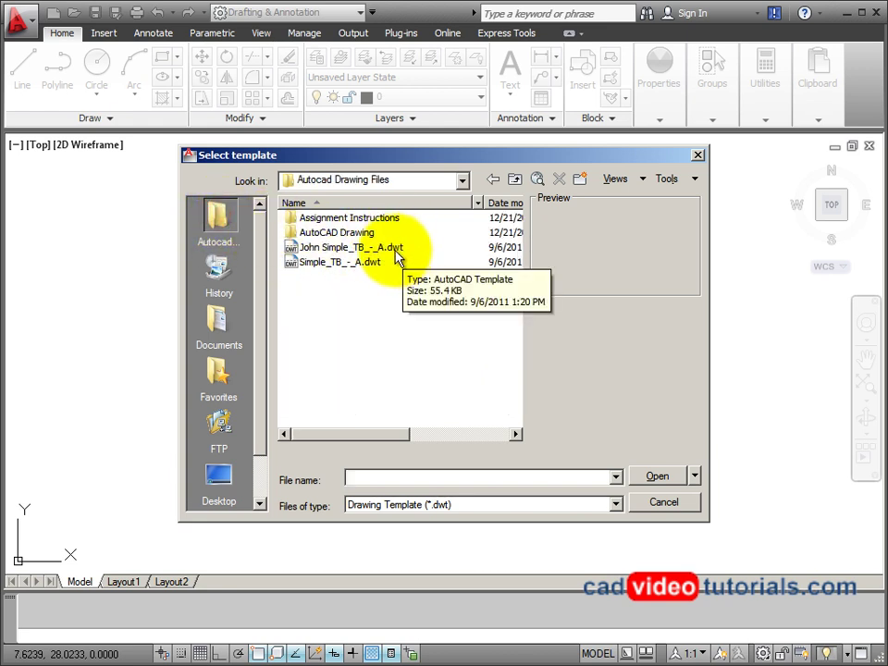
pyautogui.click(368, 250)
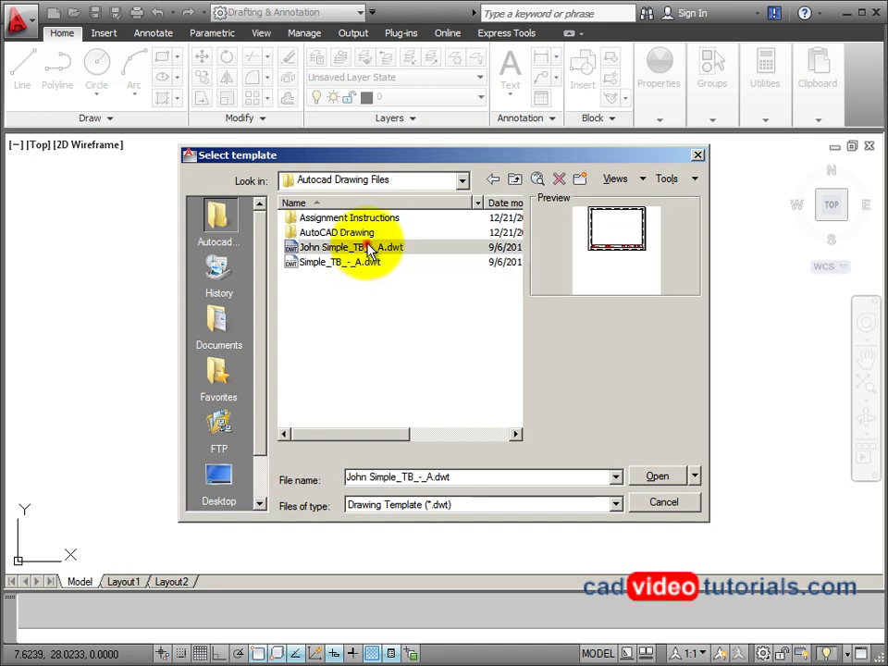
pyautogui.click(664, 474)
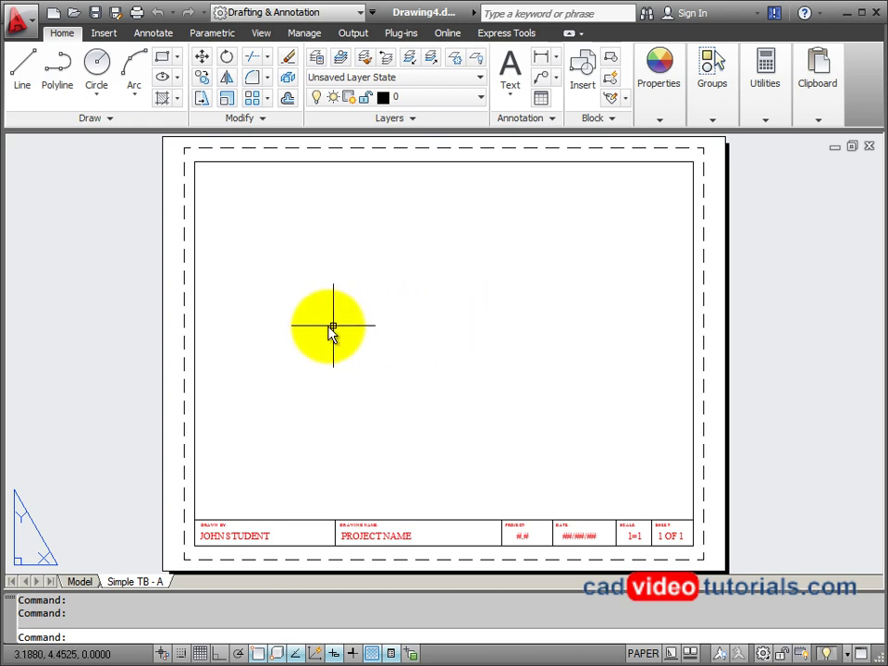
# - In model space, draw a 5 by 2 rectangle using the rectangle's Dimensions option
pyautogui.click(80, 582)
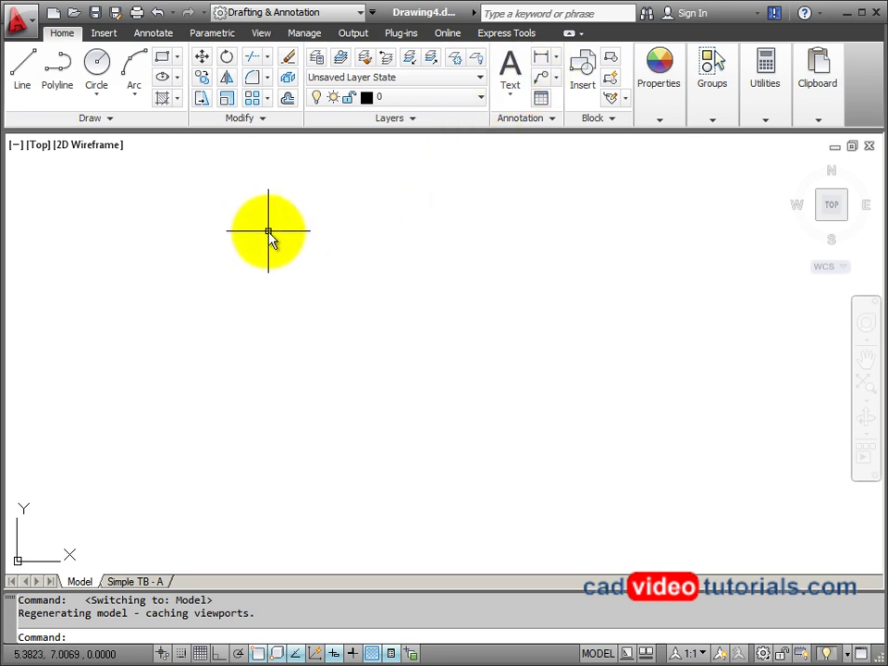
pyautogui.click(164, 61)
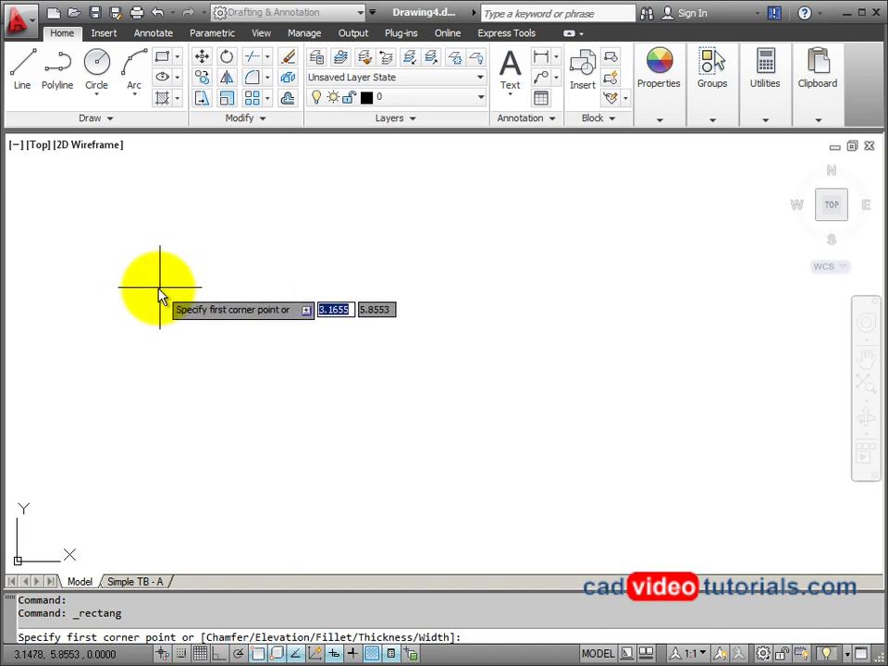
pyautogui.click(157, 285)
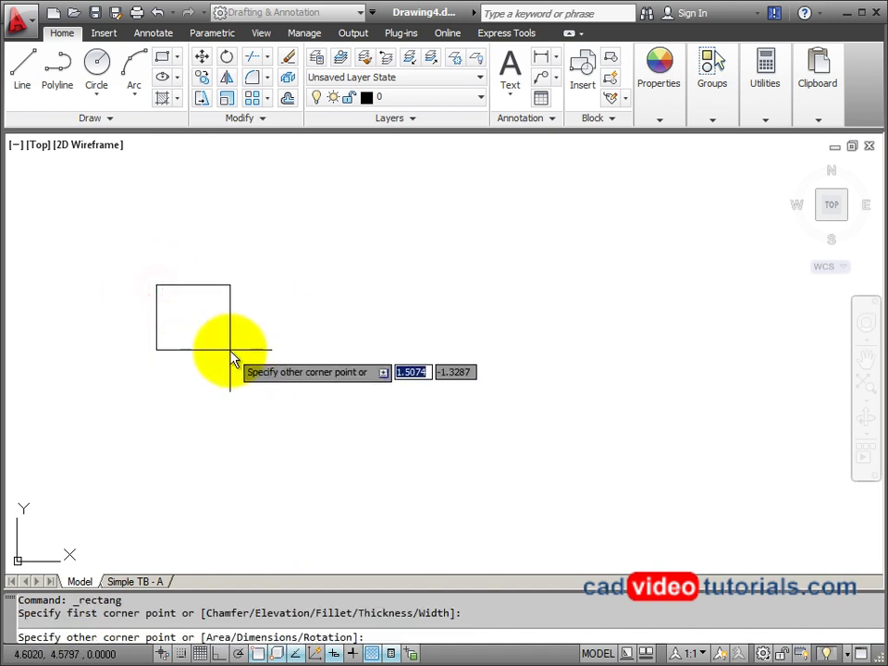
pyautogui.rightClick(316, 352)
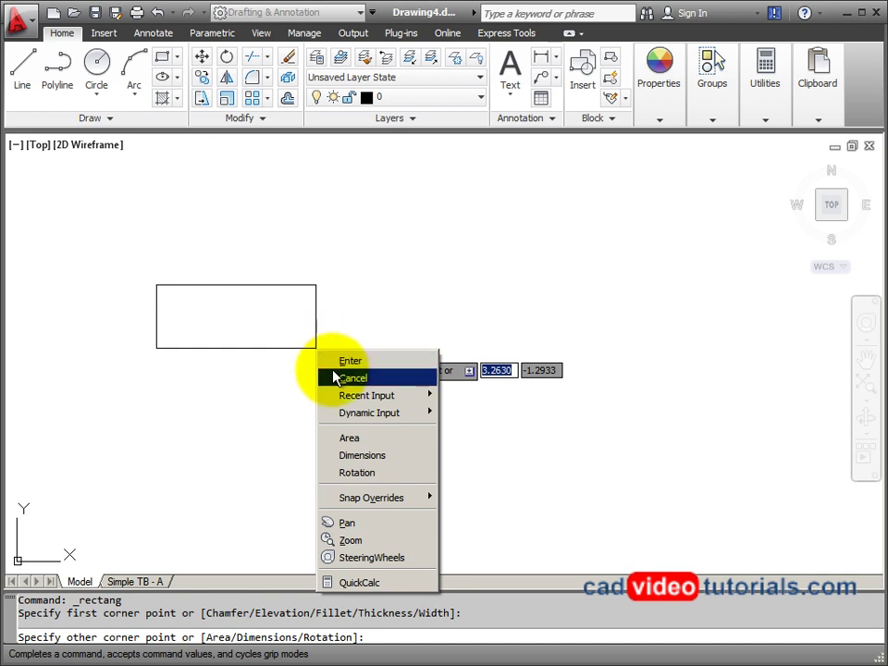
pyautogui.click(361, 456)
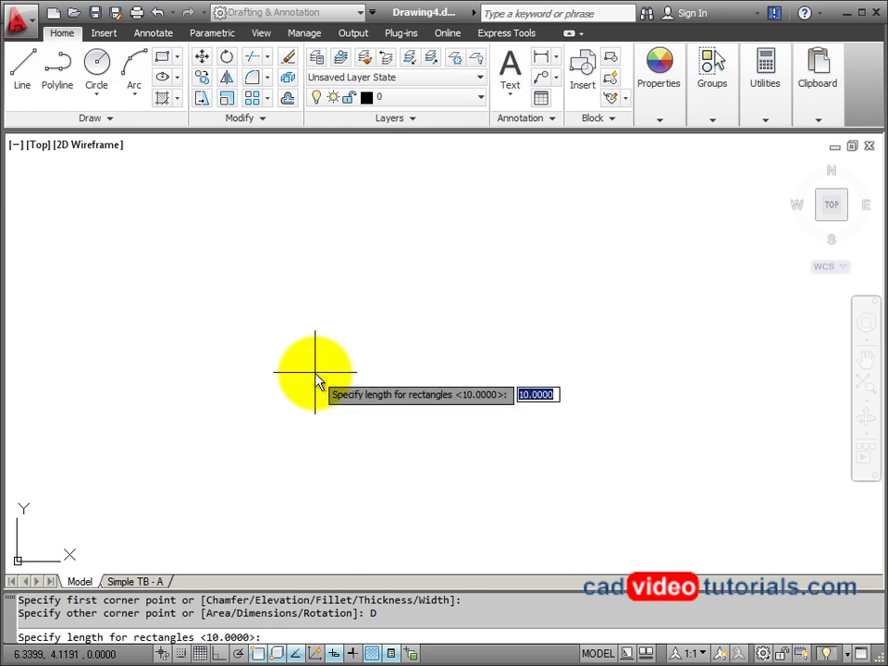
pyautogui.write('5')
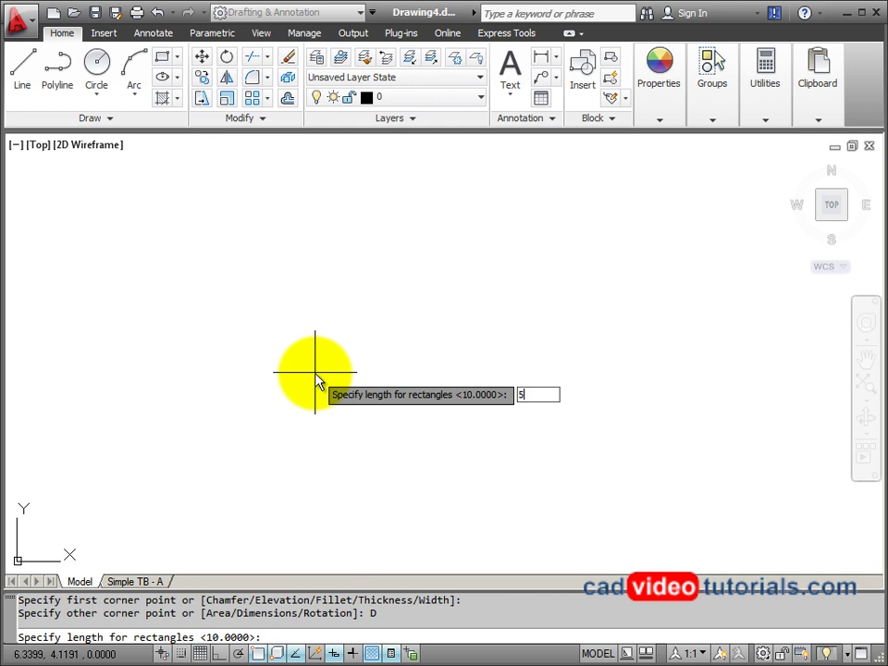
pyautogui.press('Return')
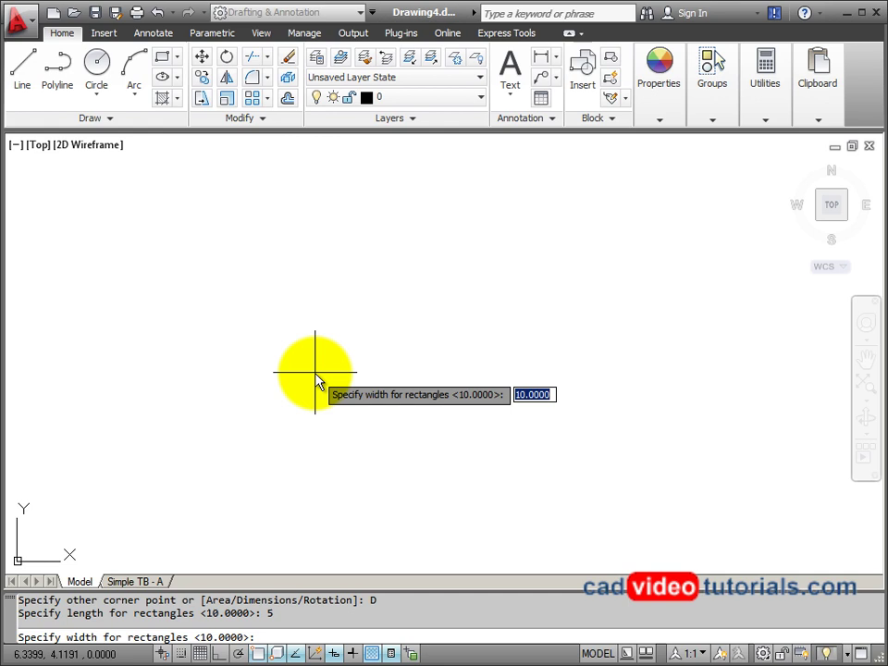
pyautogui.write('2')
pyautogui.press('Return')
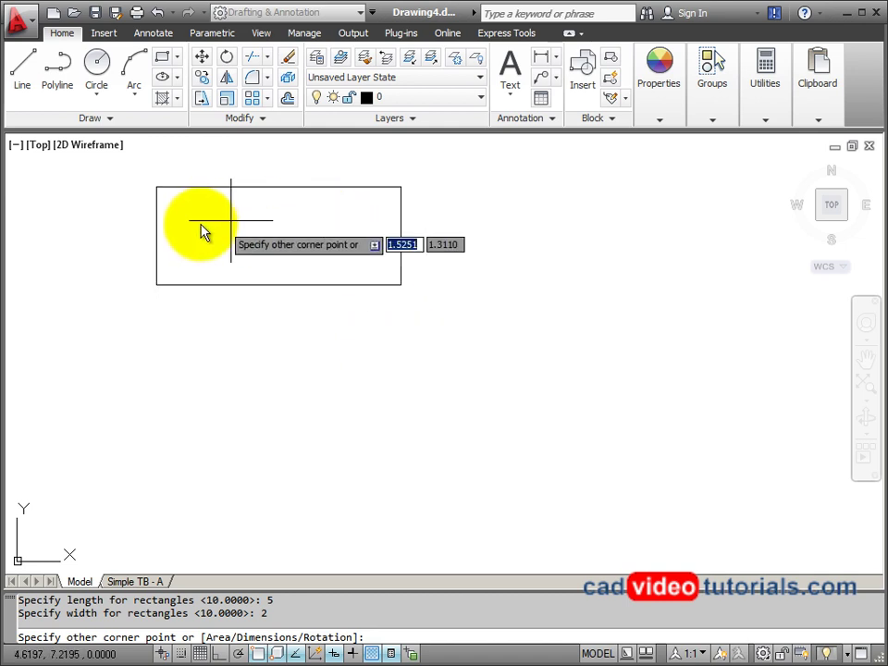
pyautogui.click(470, 426)
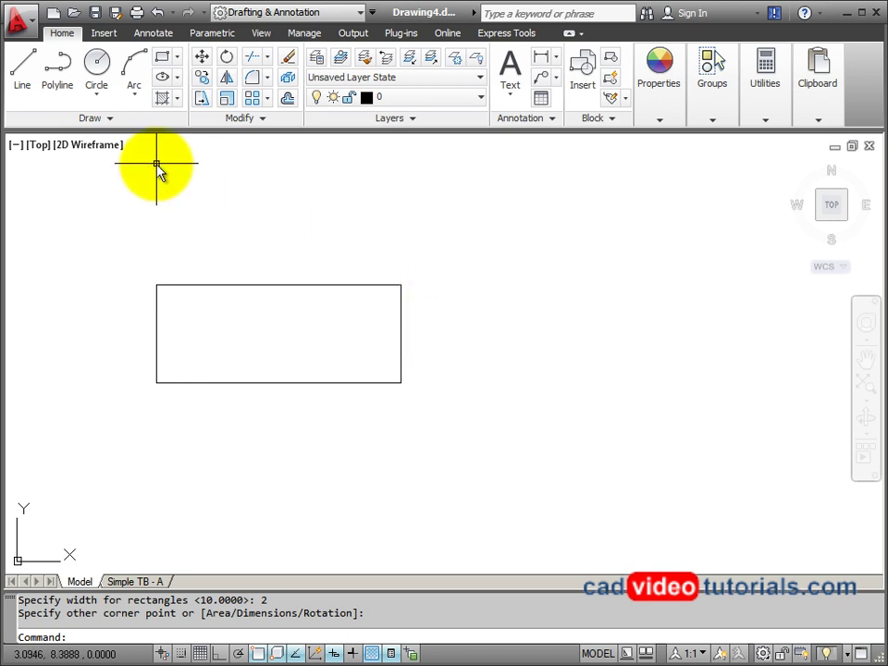
# - Start a circle and enable midpoint and perpendicular modes in the Object Snap settings
pyautogui.click(97, 72)
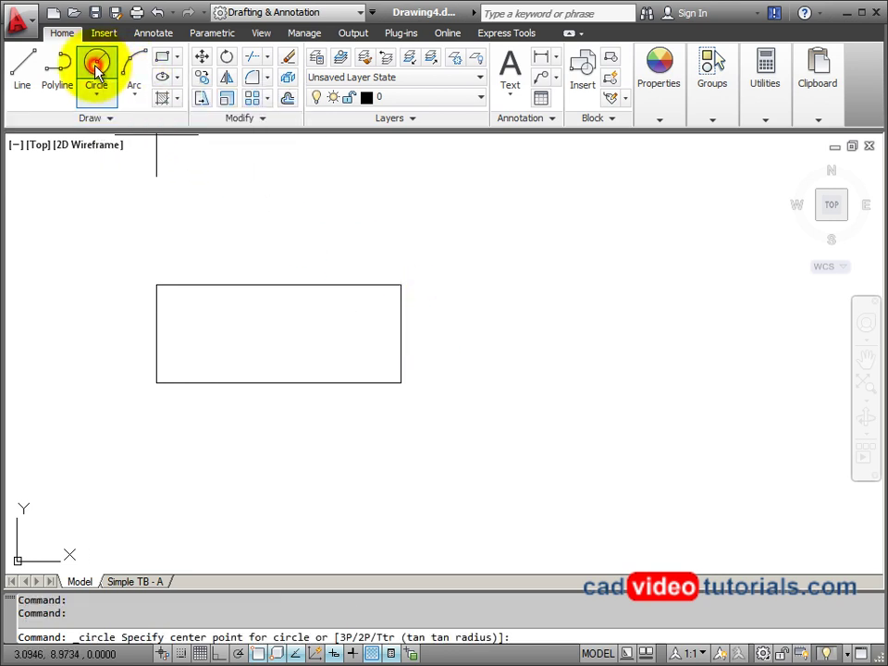
pyautogui.rightClick(262, 654)
pyautogui.click(266, 626)
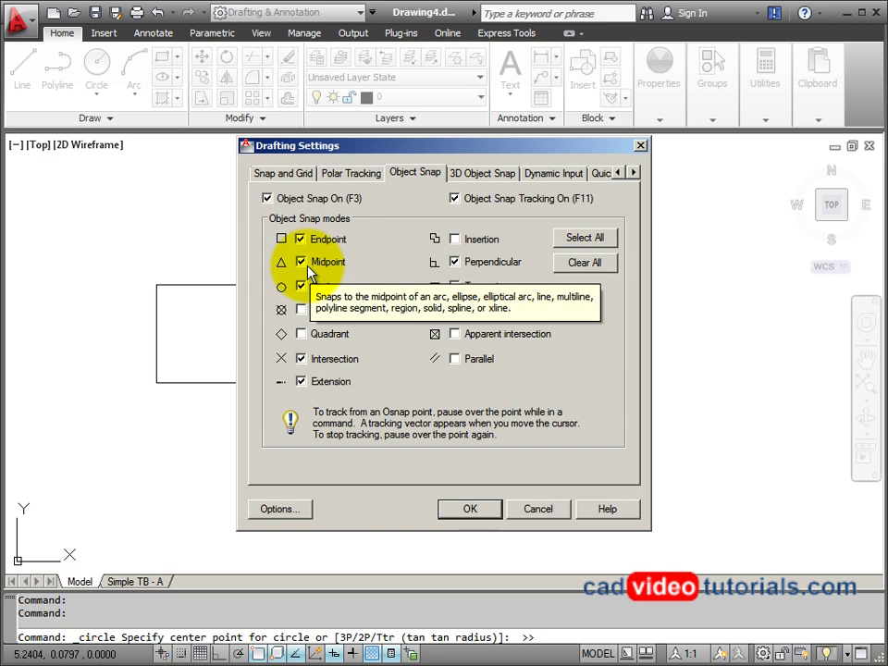
pyautogui.click(465, 515)
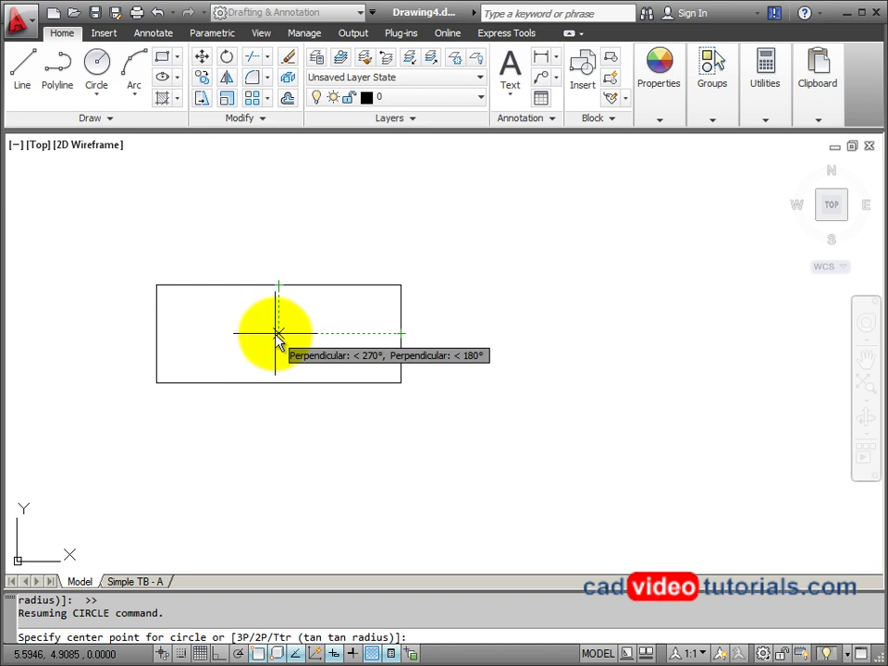
# - Draw a diameter-3 circle centred on the rectangle's middle
pyautogui.click(276, 333)
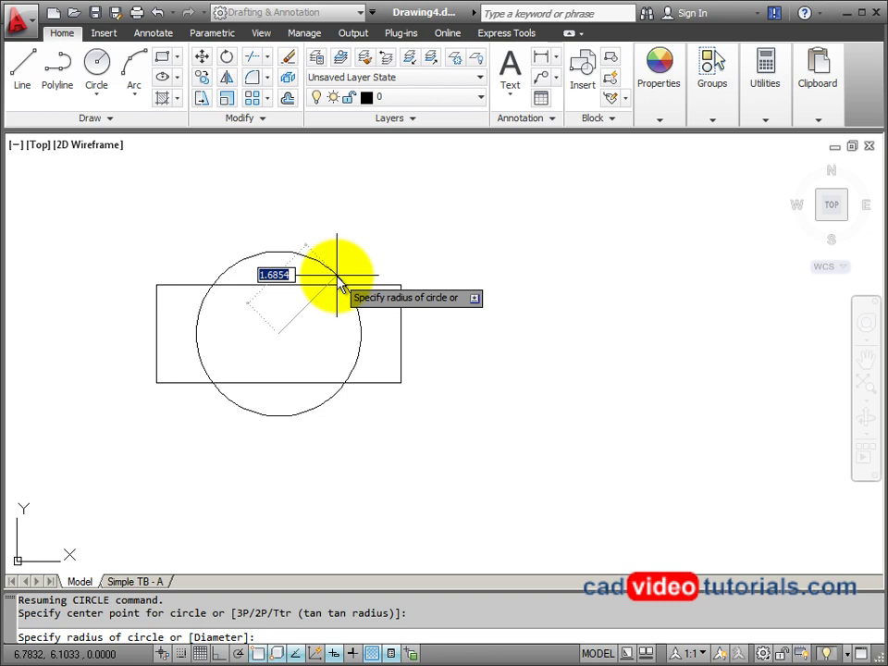
pyautogui.write('d')
pyautogui.press('Return')
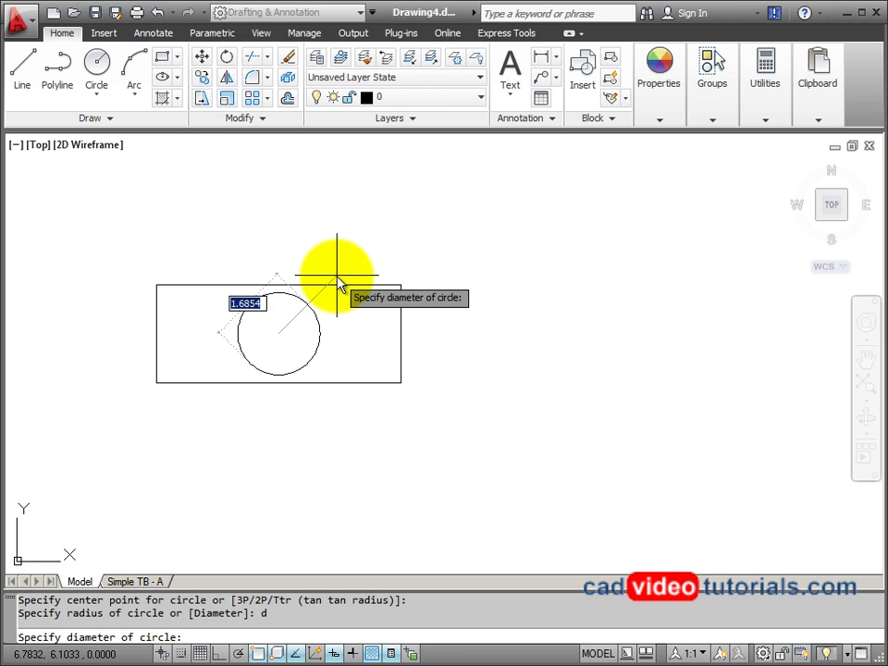
pyautogui.write('3')
pyautogui.press('Return')
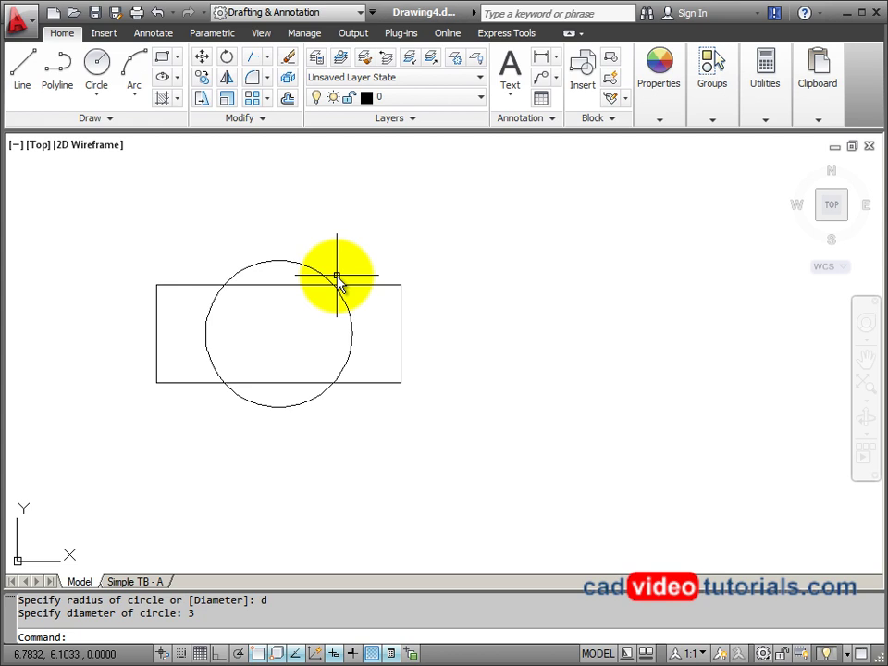
# - Draw a concentric diameter-4 circle on the same centre, leaving nothing selected
pyautogui.press('Return')
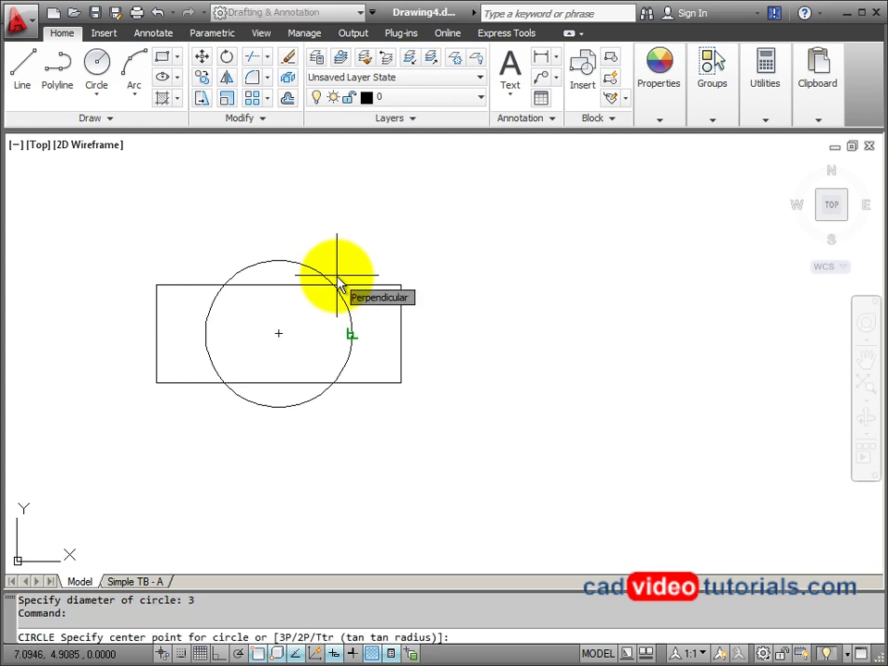
pyautogui.click(281, 334)
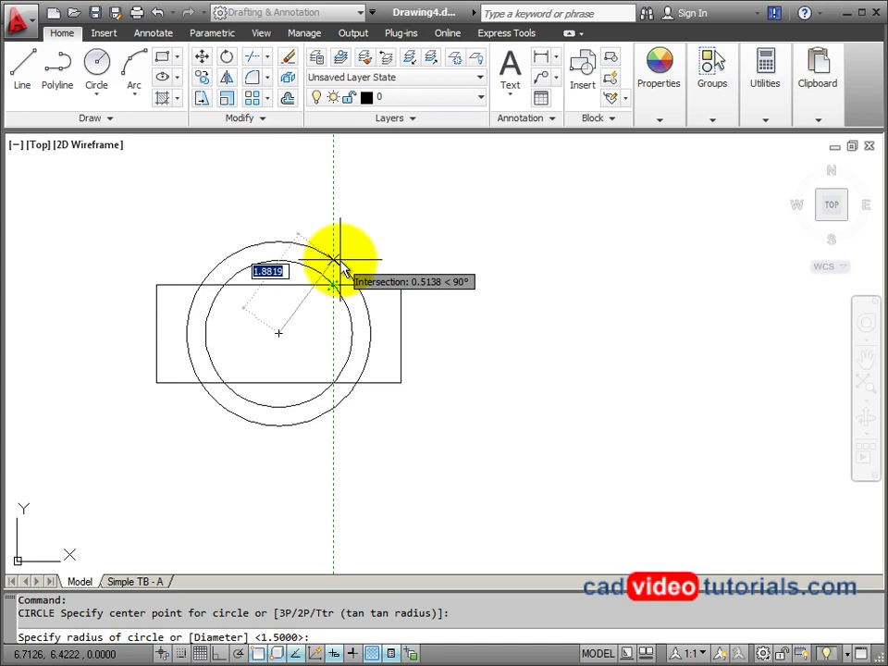
pyautogui.write('d')
pyautogui.press('Return')
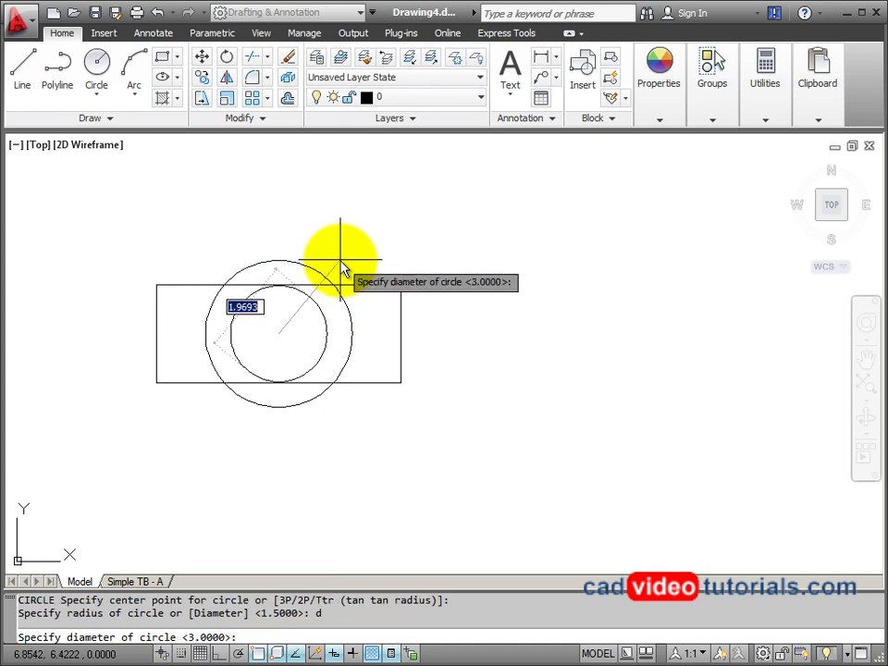
pyautogui.write('4')
pyautogui.press('Return')
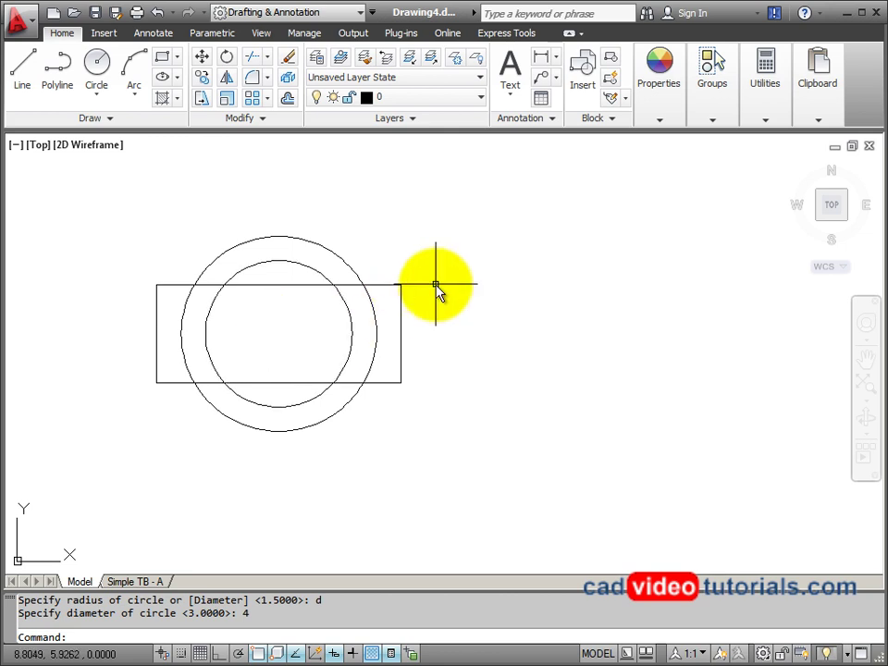
pyautogui.hotkey('ctrl', 'y')
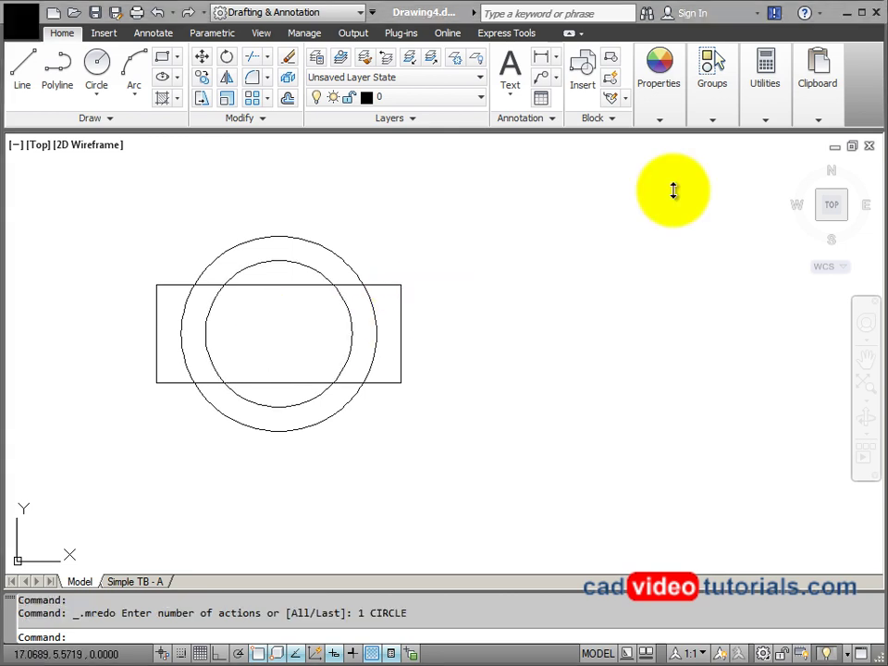
pyautogui.click(674, 191)
pyautogui.click(561, 198)
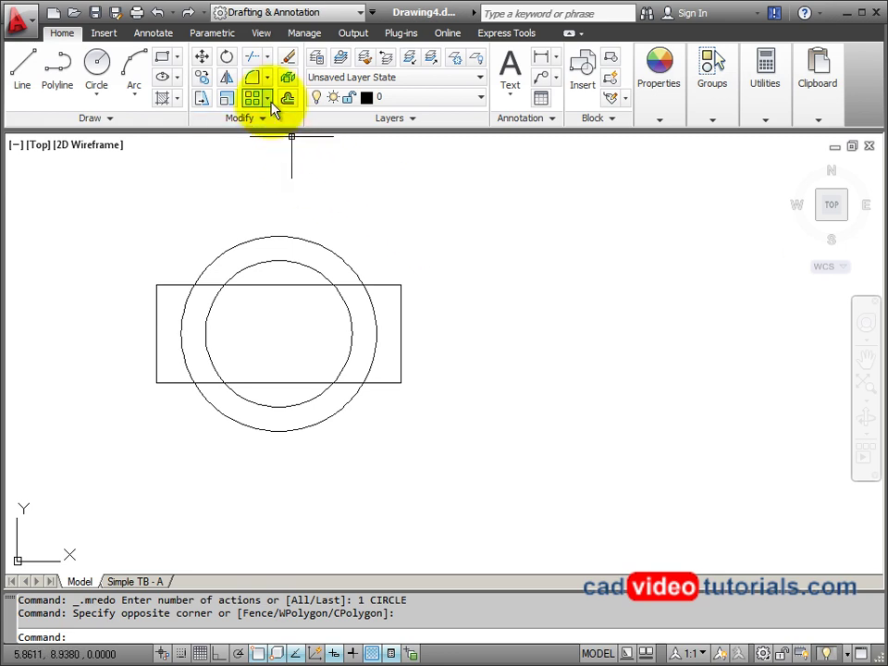
# - Trim the overlapping circle arcs and rectangle edge pieces, using all objects as cutting edges
pyautogui.click(249, 60)
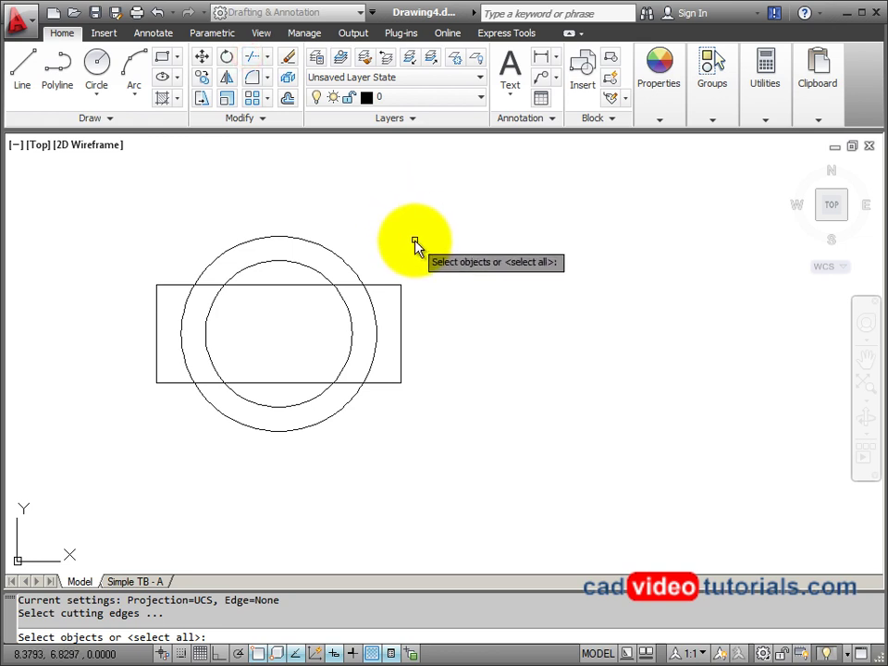
pyautogui.press('Return')
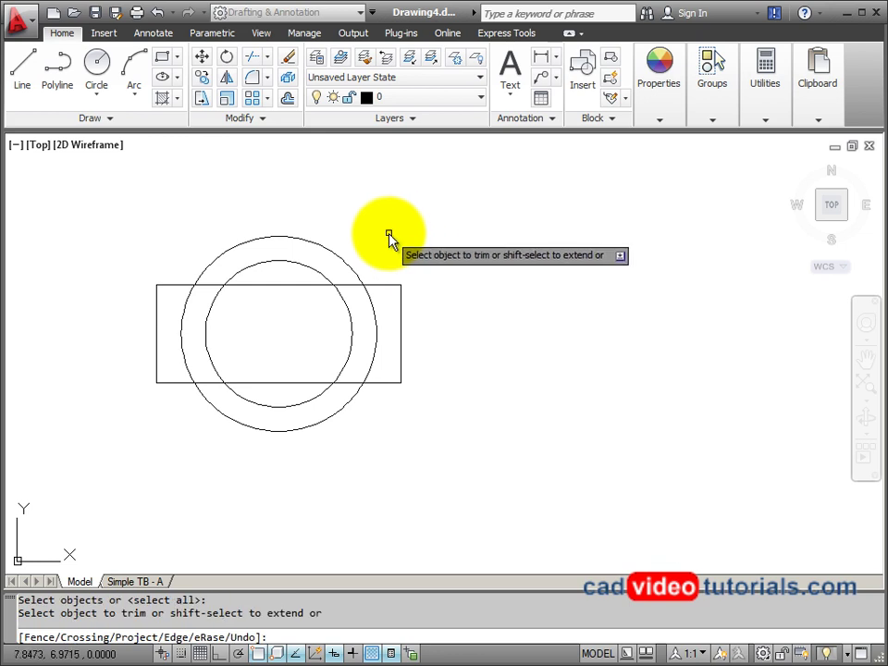
pyautogui.click(352, 285)
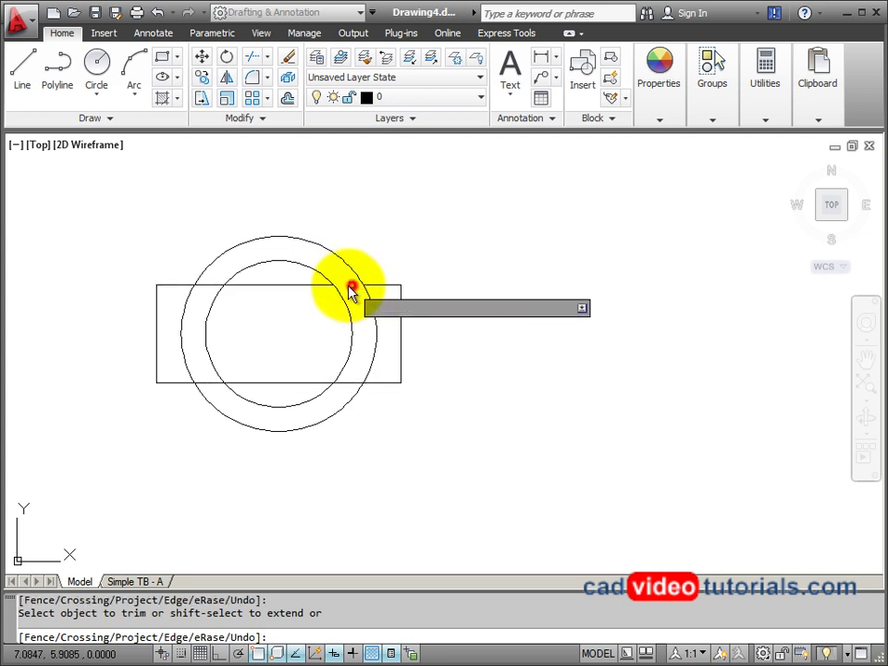
pyautogui.click(207, 285)
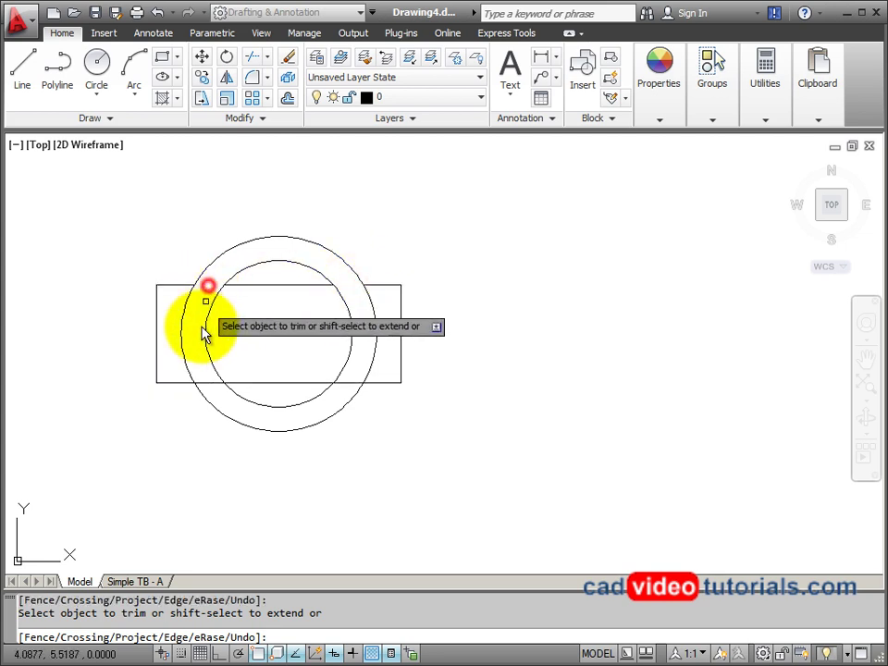
pyautogui.click(207, 382)
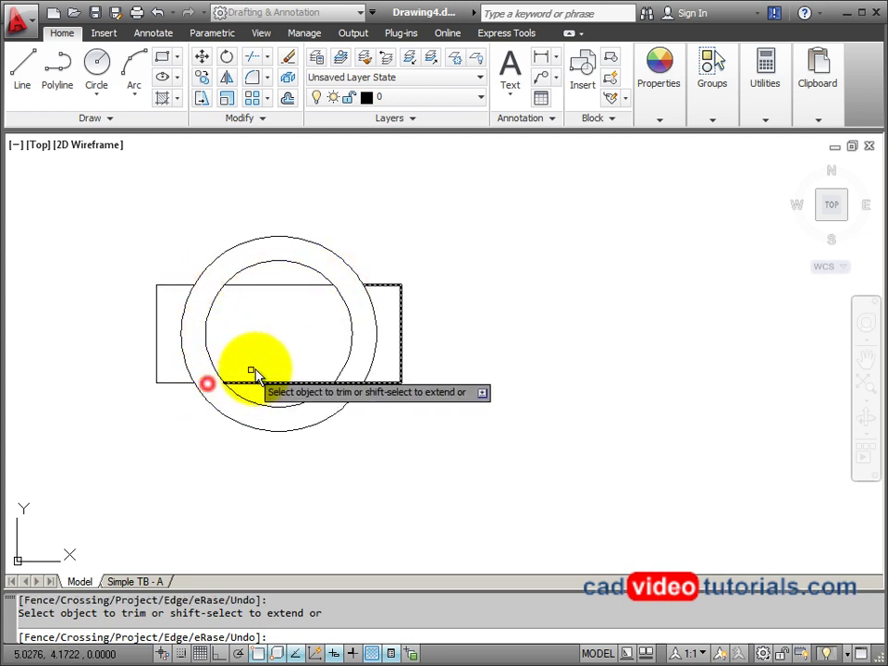
pyautogui.click(353, 385)
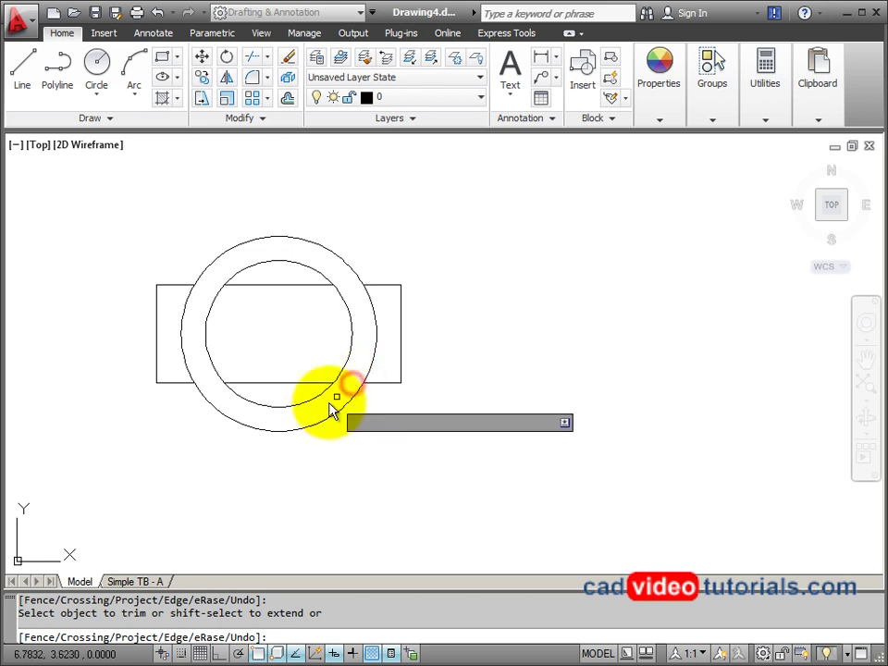
pyautogui.click(282, 409)
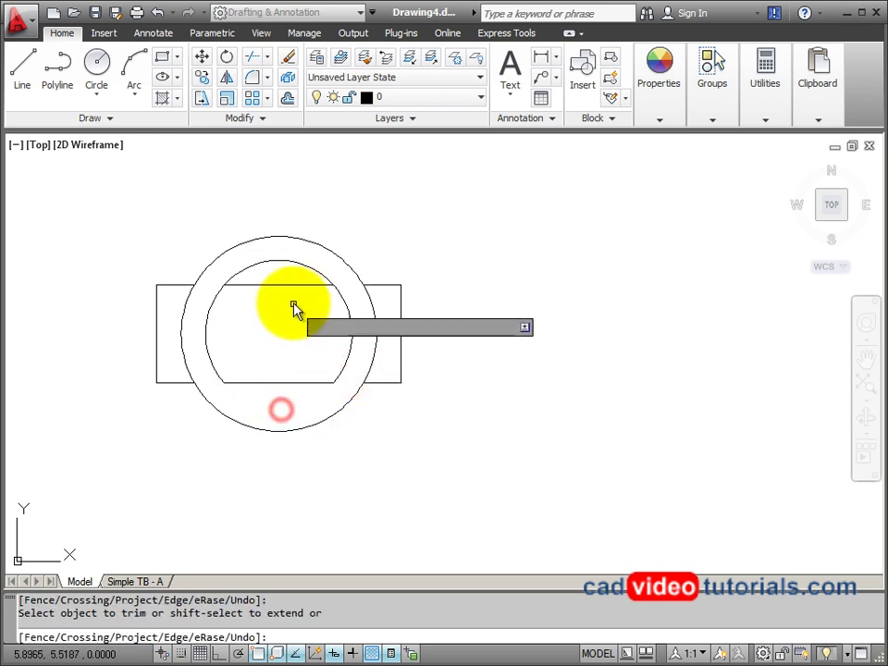
pyautogui.click(282, 270)
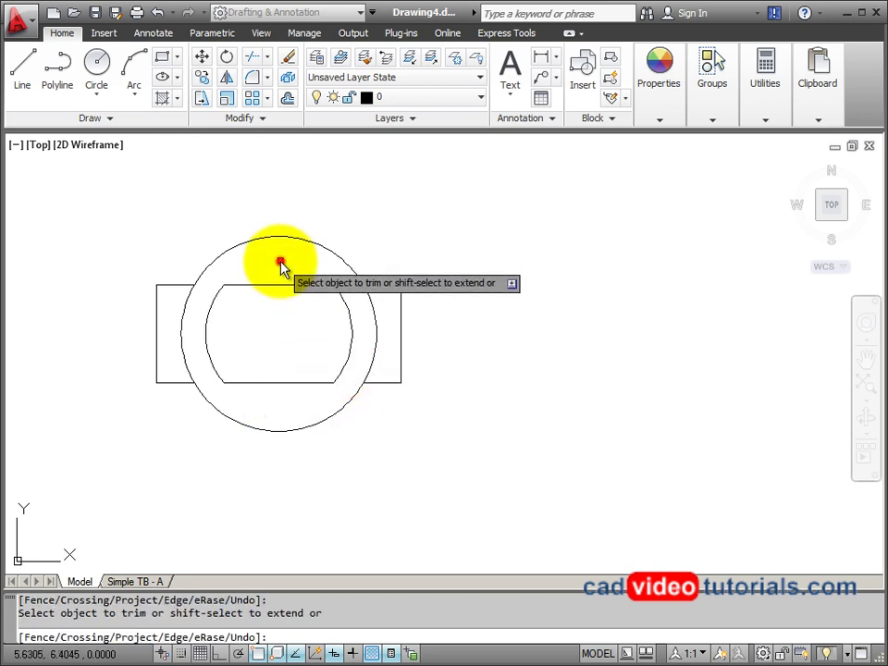
pyautogui.click(376, 316)
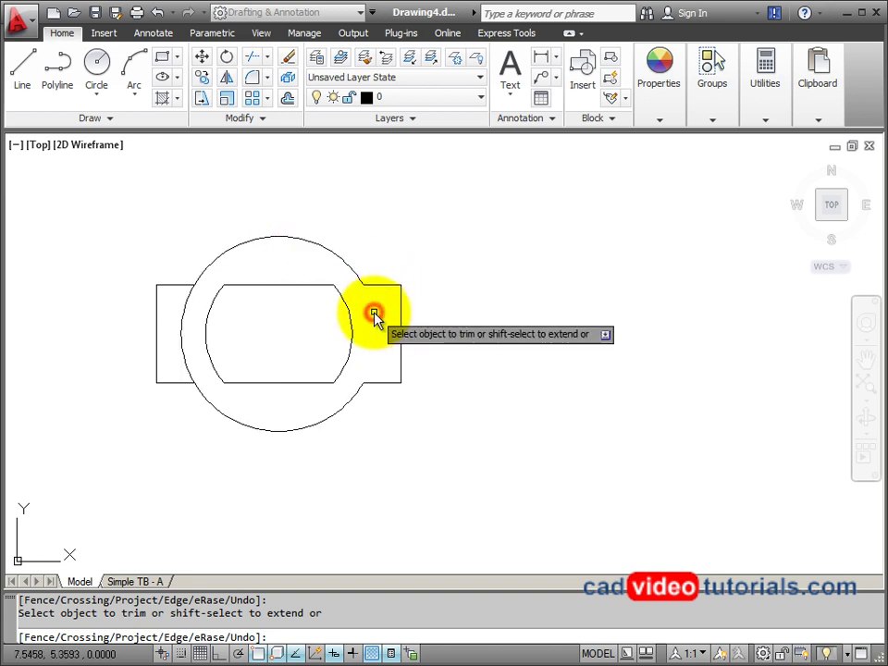
pyautogui.click(182, 342)
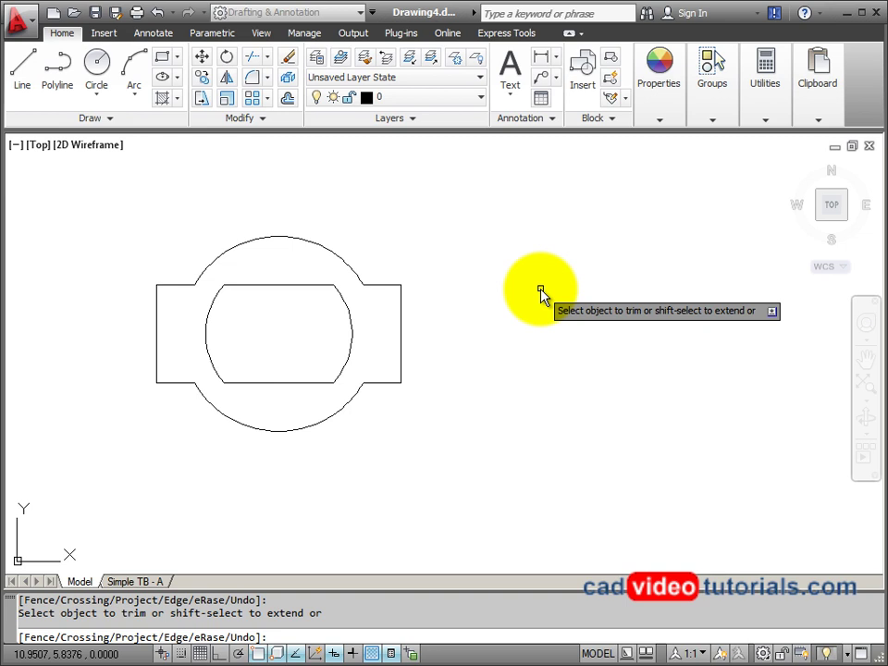
pyautogui.press('Return')
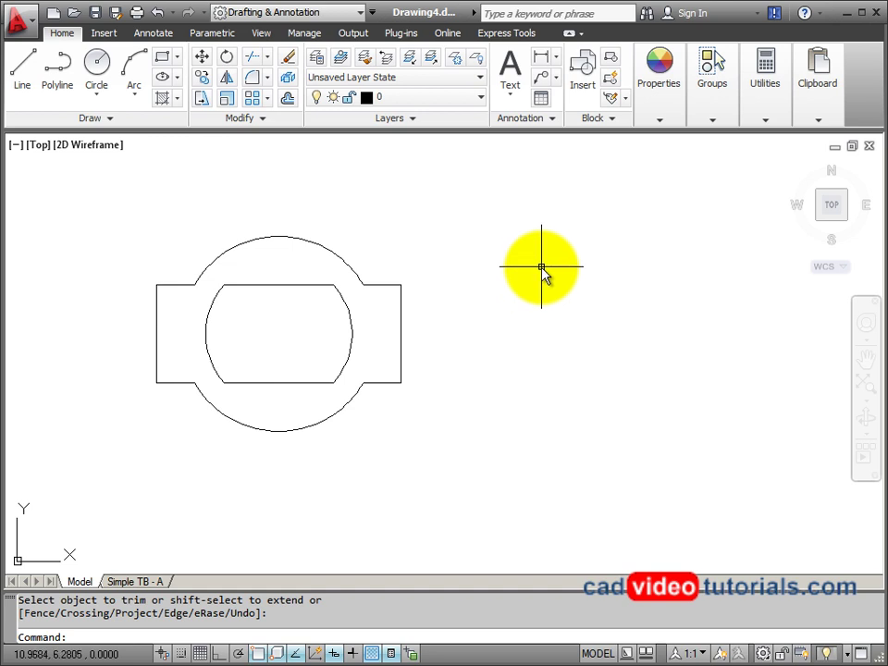
# - Undo the previous change, then start Fillet and choose its Radius option
pyautogui.hotkey('ctrl', 'z')
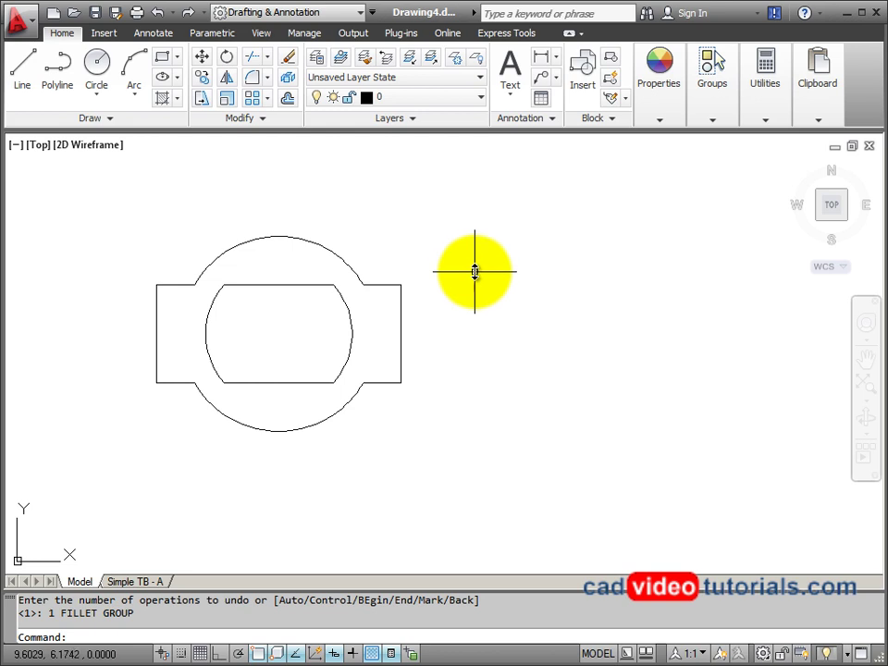
pyautogui.click(252, 77)
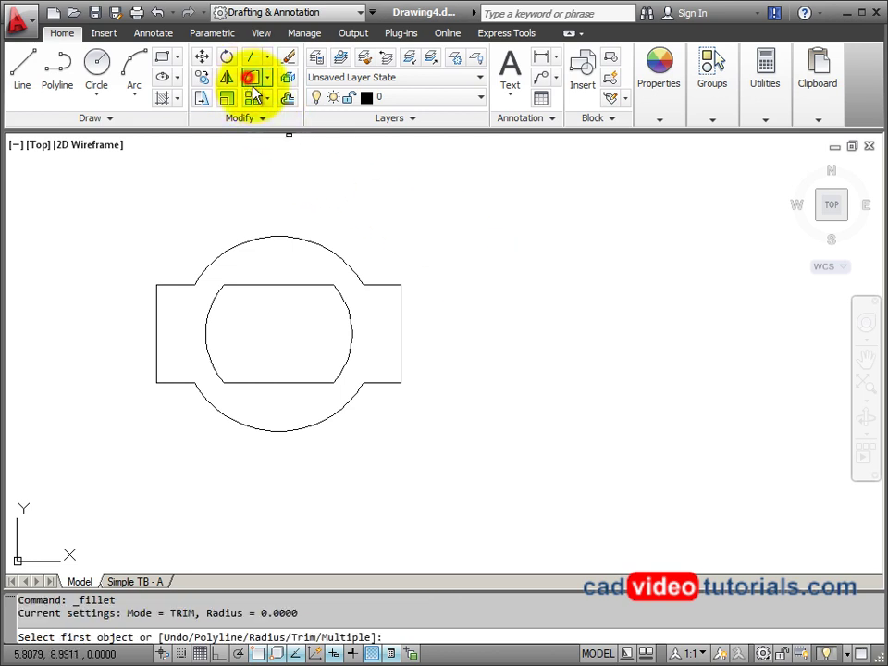
pyautogui.rightClick(462, 233)
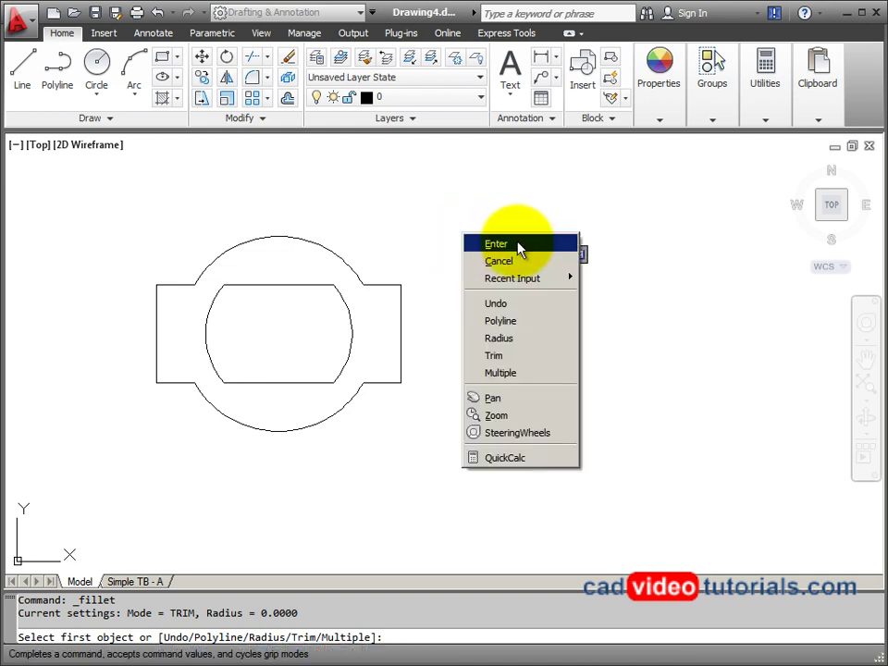
pyautogui.click(524, 339)
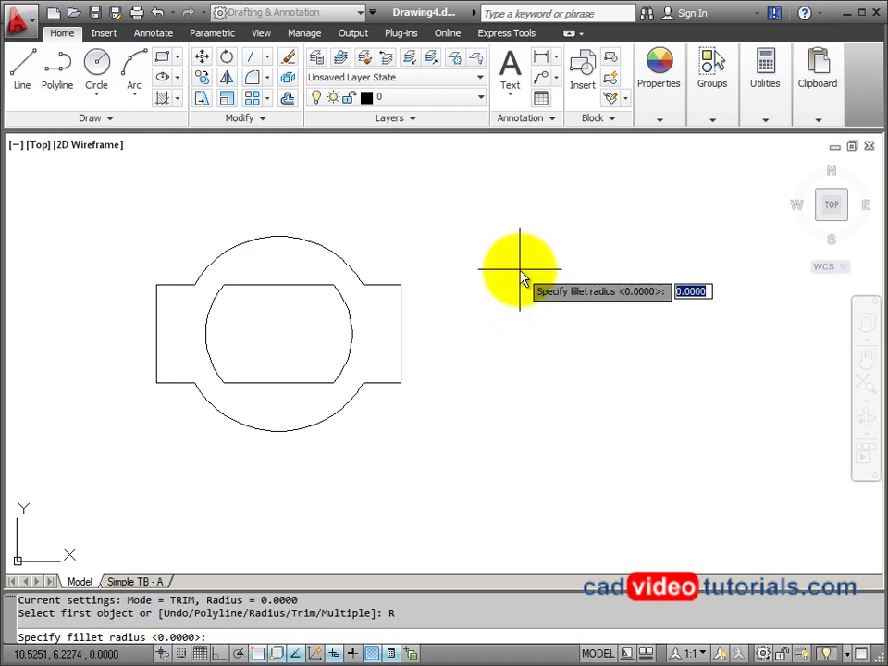
# - Set the fillet radius to 0.5 in Multiple mode and round the right tab's two outer corners
pyautogui.write('.5')
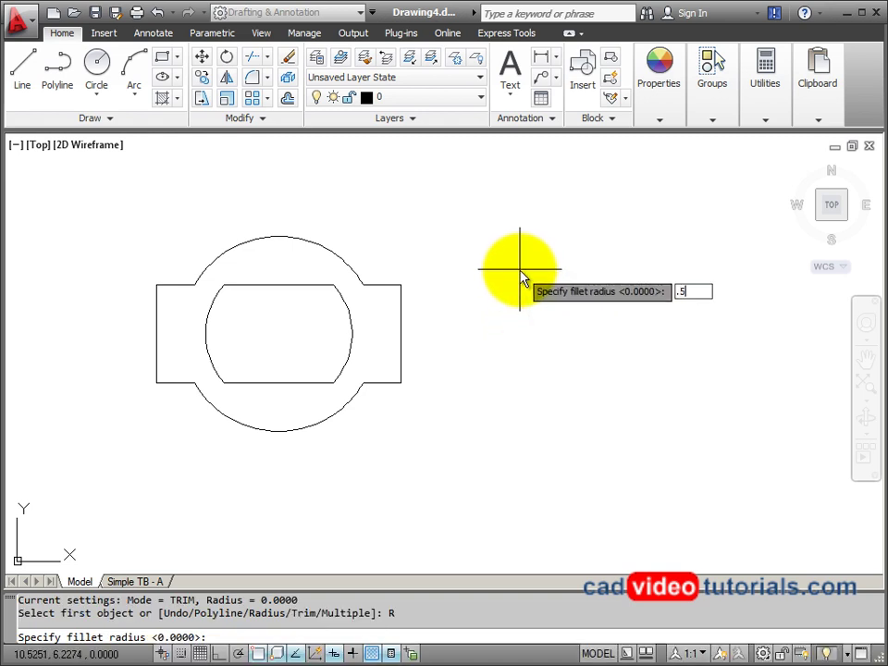
pyautogui.press('Return')
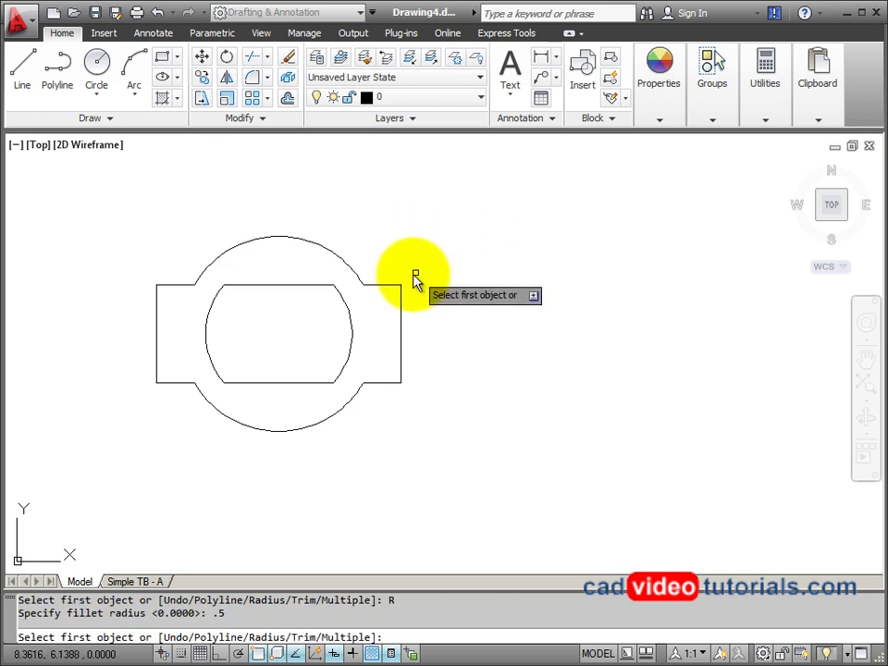
pyautogui.rightClick(436, 225)
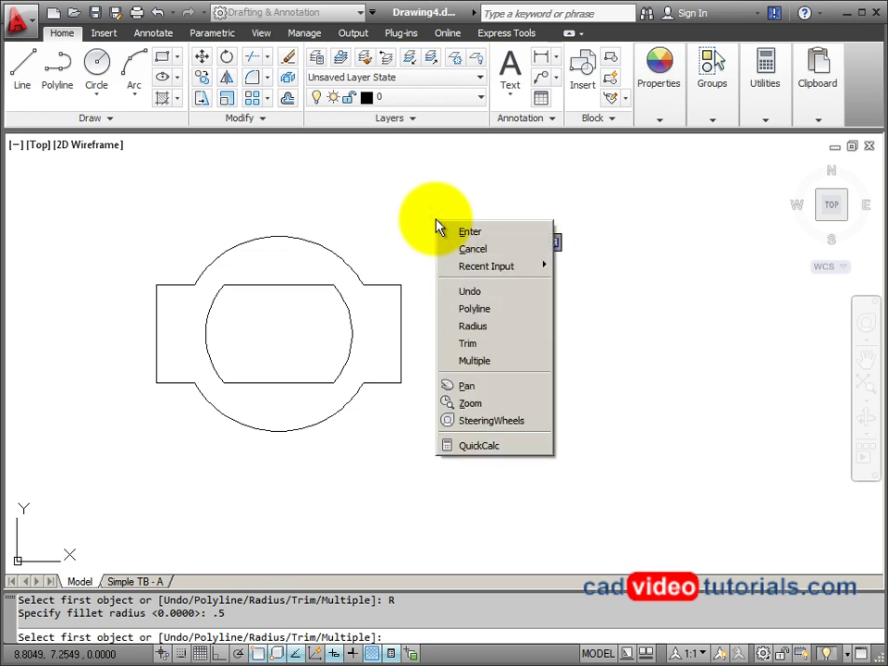
pyautogui.click(510, 363)
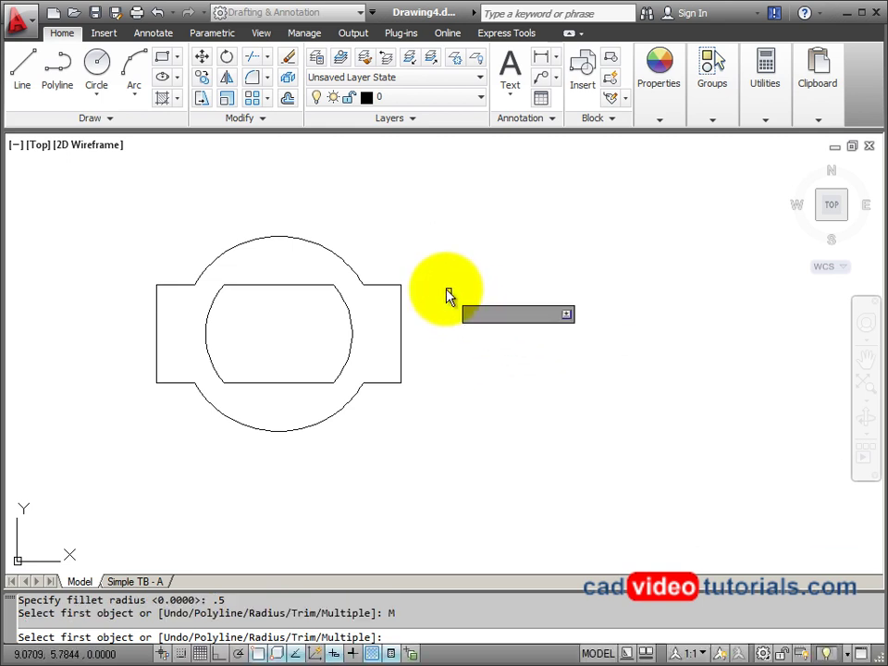
pyautogui.click(383, 286)
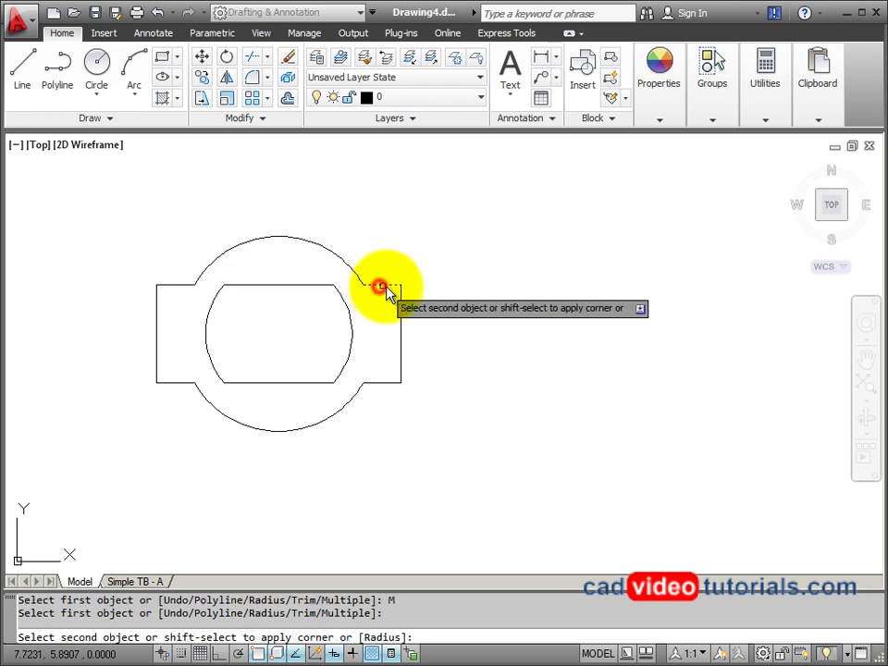
pyautogui.click(403, 311)
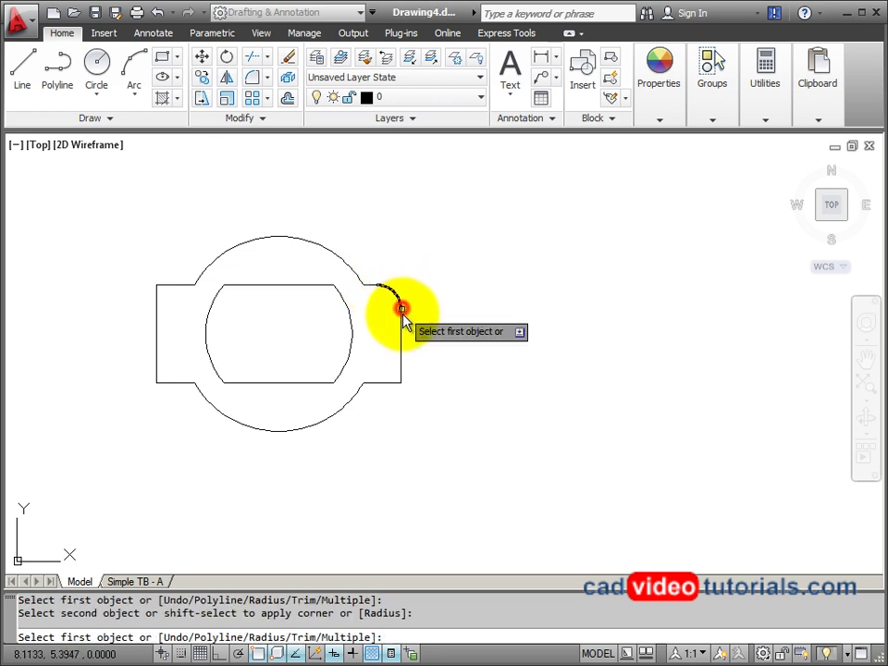
pyautogui.click(404, 361)
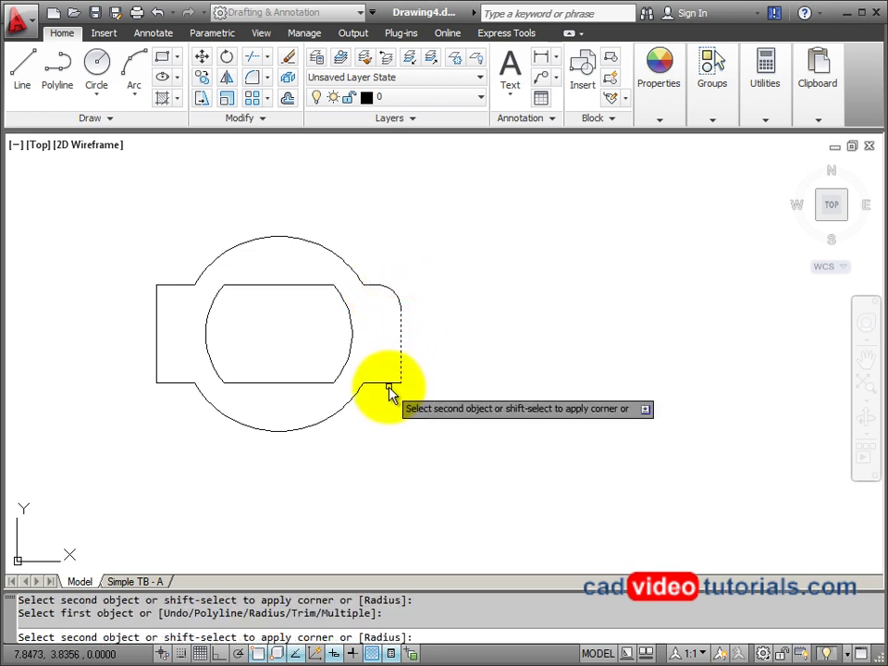
pyautogui.click(389, 383)
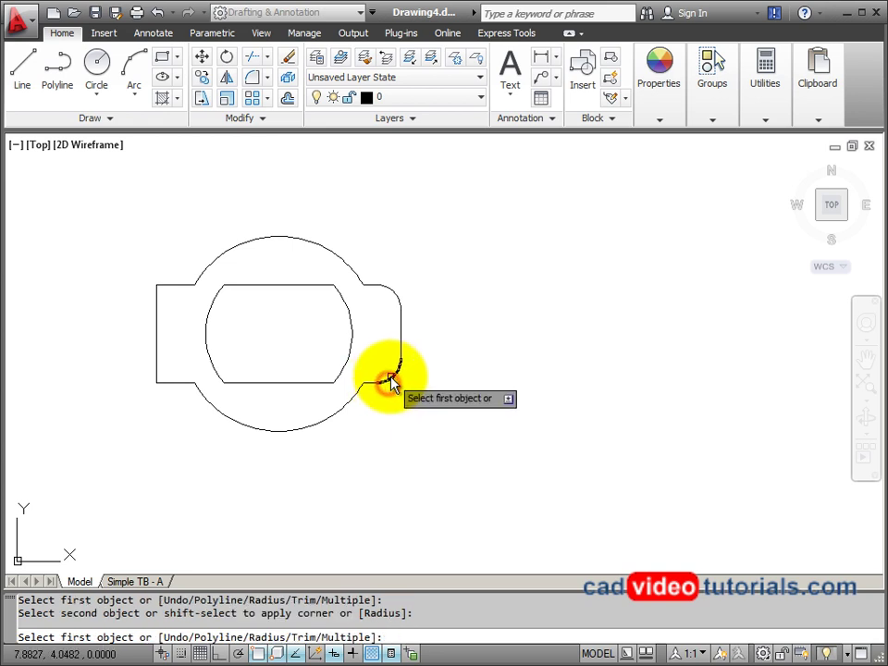
# - Round the left tab's top-left and bottom-left corners at 0.5 radius
pyautogui.click(175, 285)
pyautogui.click(158, 320)
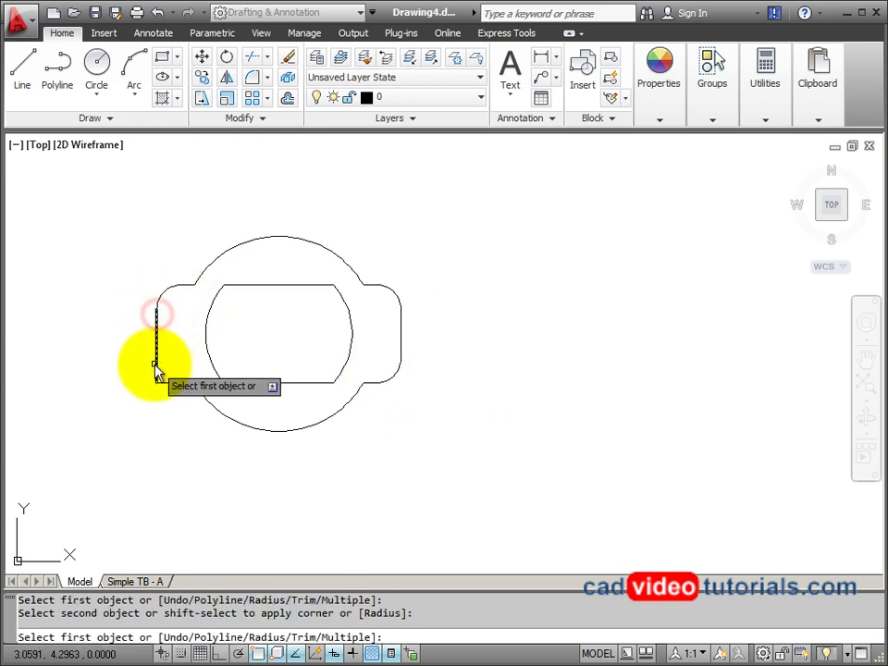
pyautogui.click(155, 363)
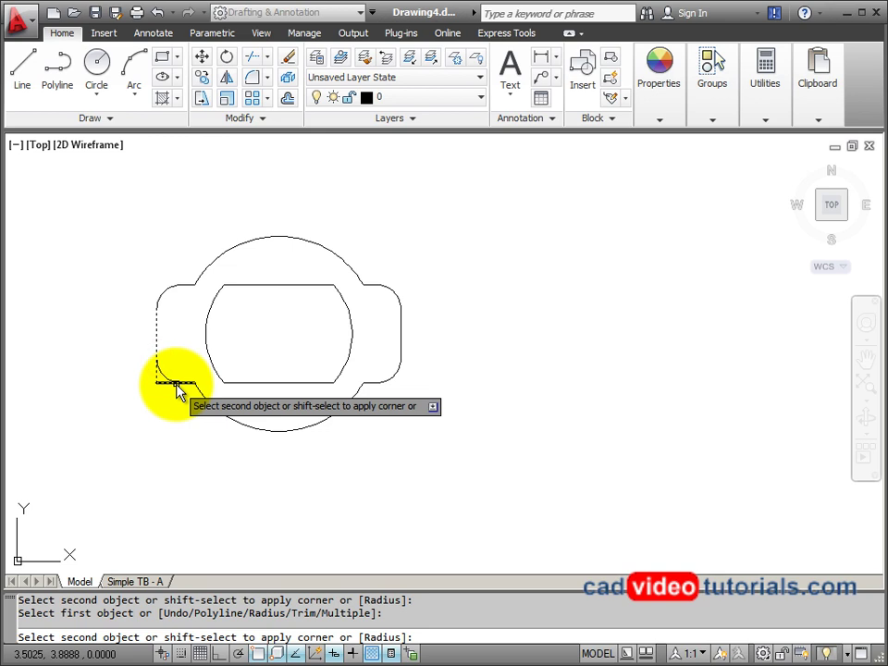
pyautogui.click(176, 383)
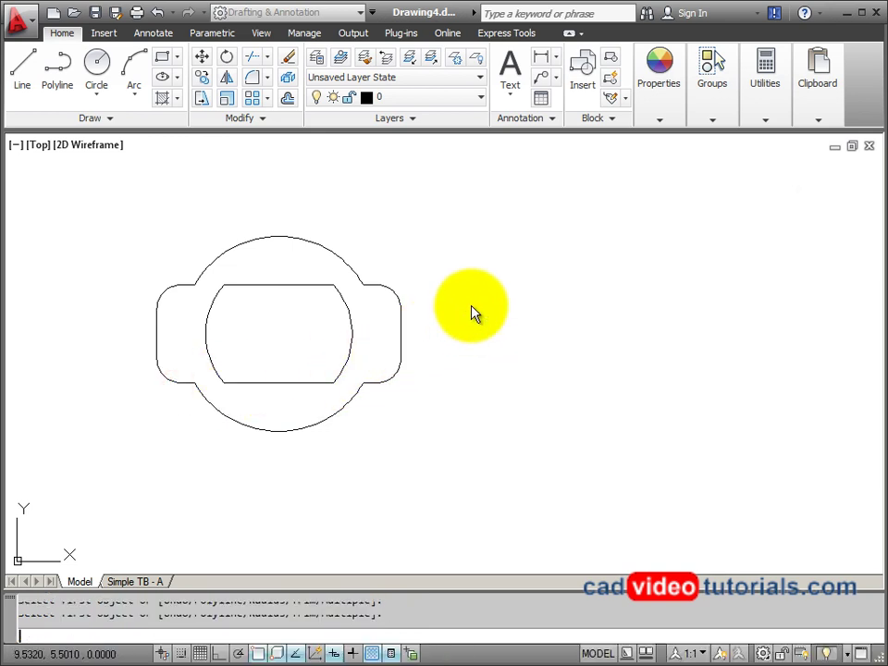
pyautogui.press('Escape')
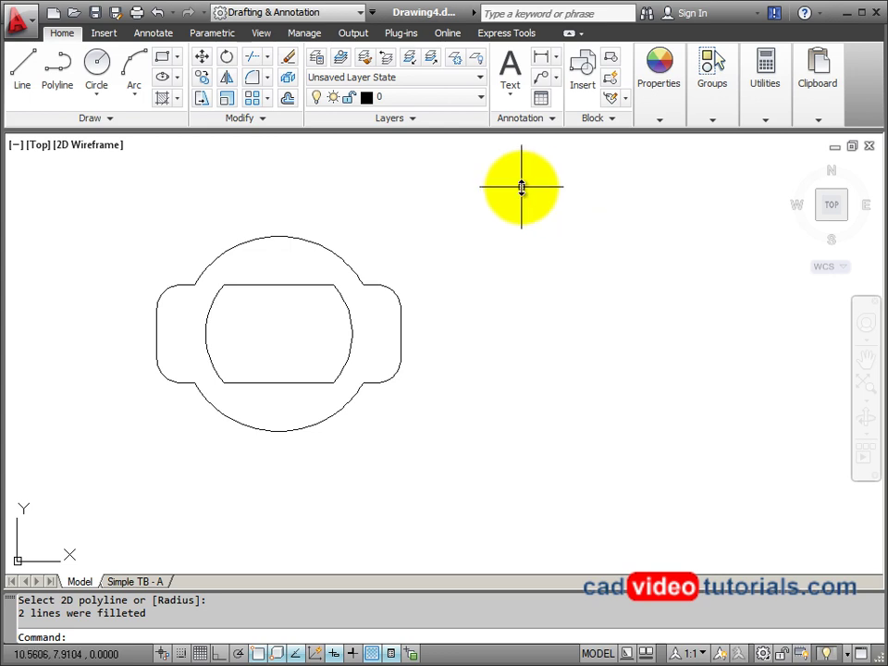
# - Undo both fillet groups so the tab corners are square again
pyautogui.click(165, 15)
pyautogui.click(165, 14)
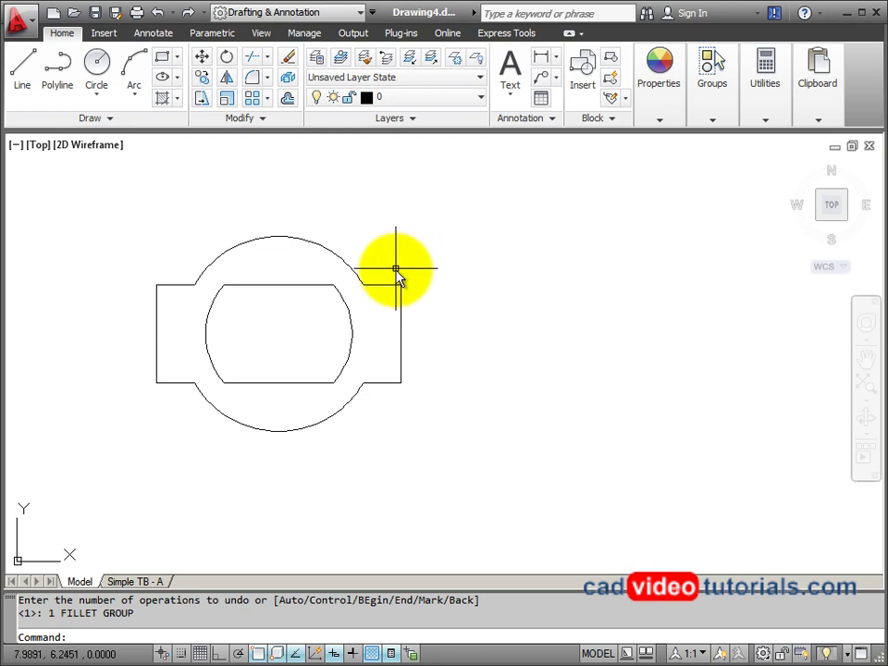
pyautogui.moveTo(395, 289)
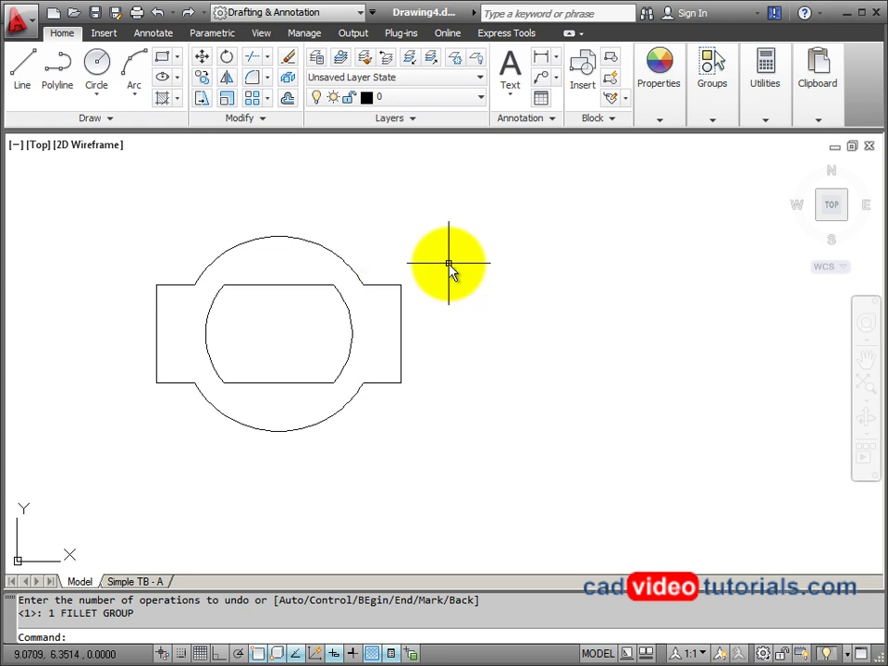
# - Fillet the right tab polyline at radius 0.5 using the Polyline option
pyautogui.click(253, 78)
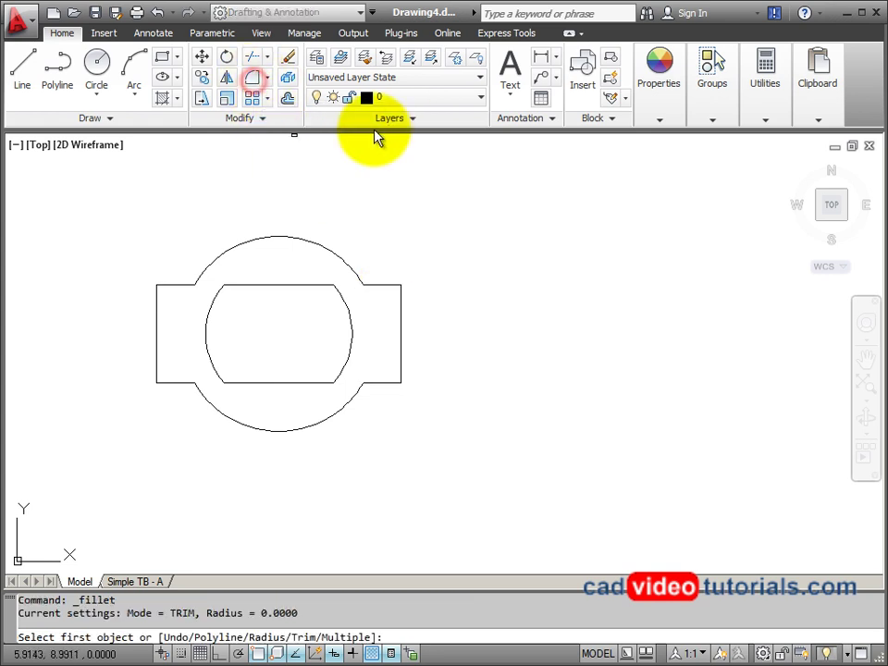
pyautogui.rightClick(465, 248)
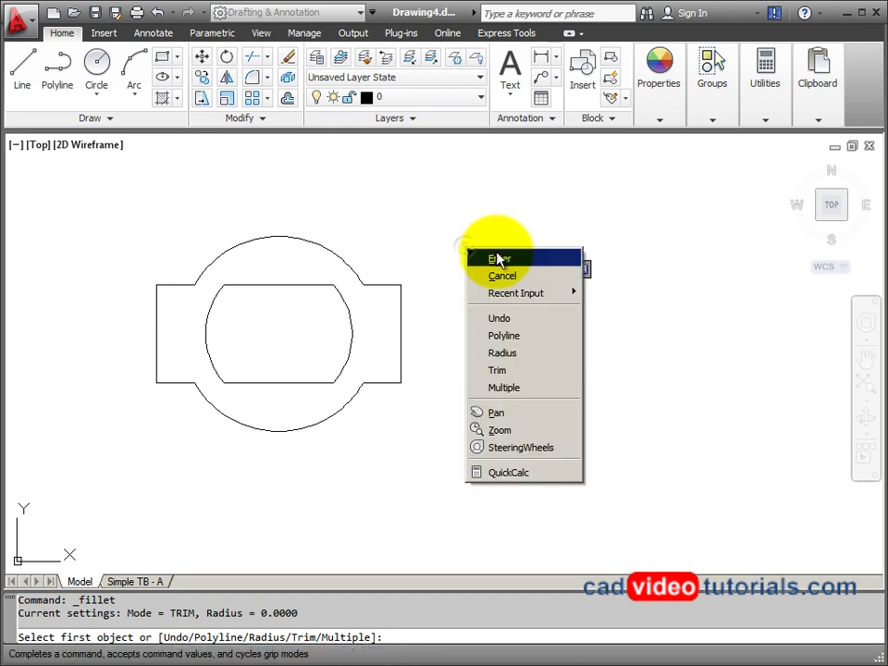
pyautogui.click(522, 351)
pyautogui.write('.5')
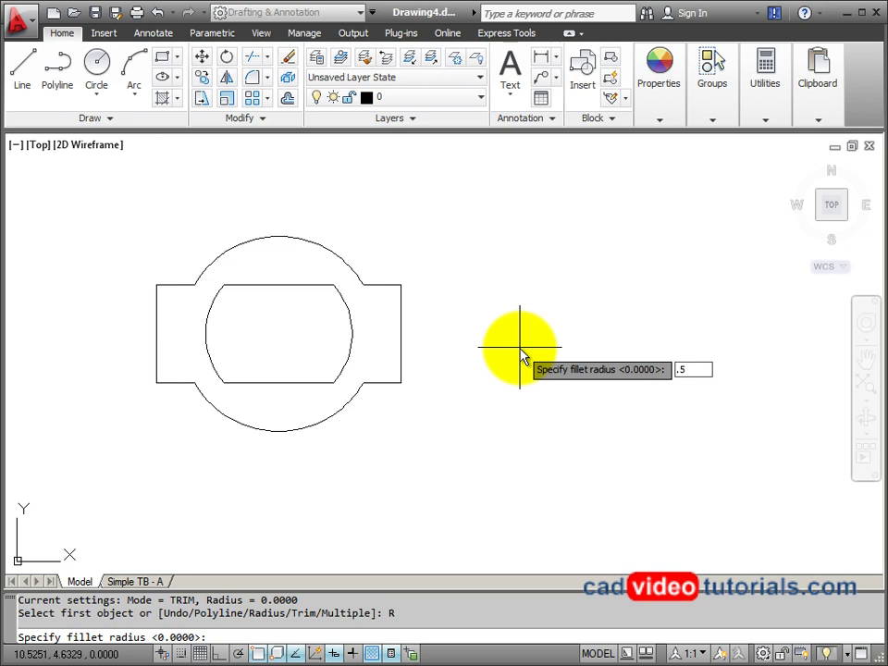
pyautogui.press('Return')
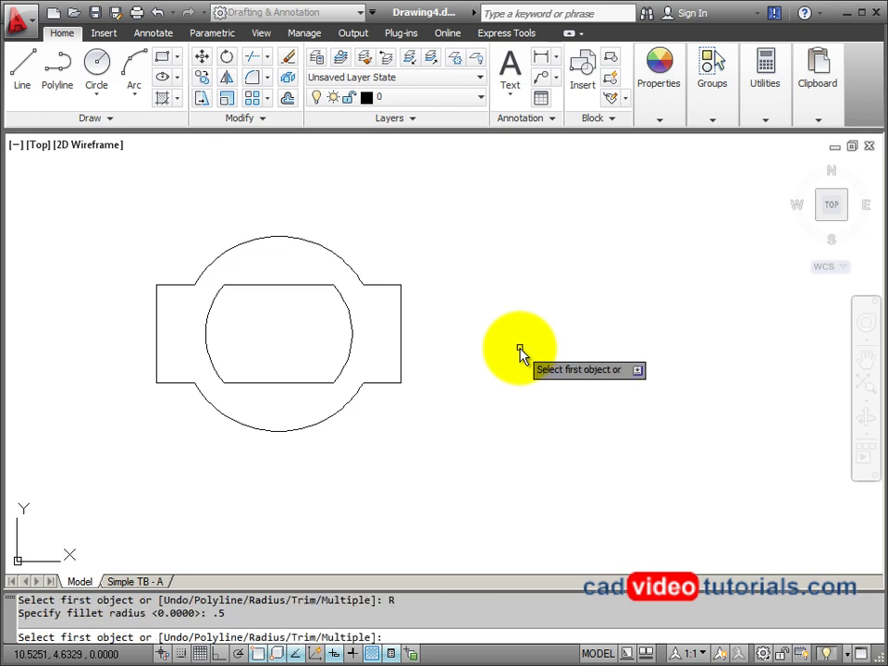
pyautogui.rightClick(513, 241)
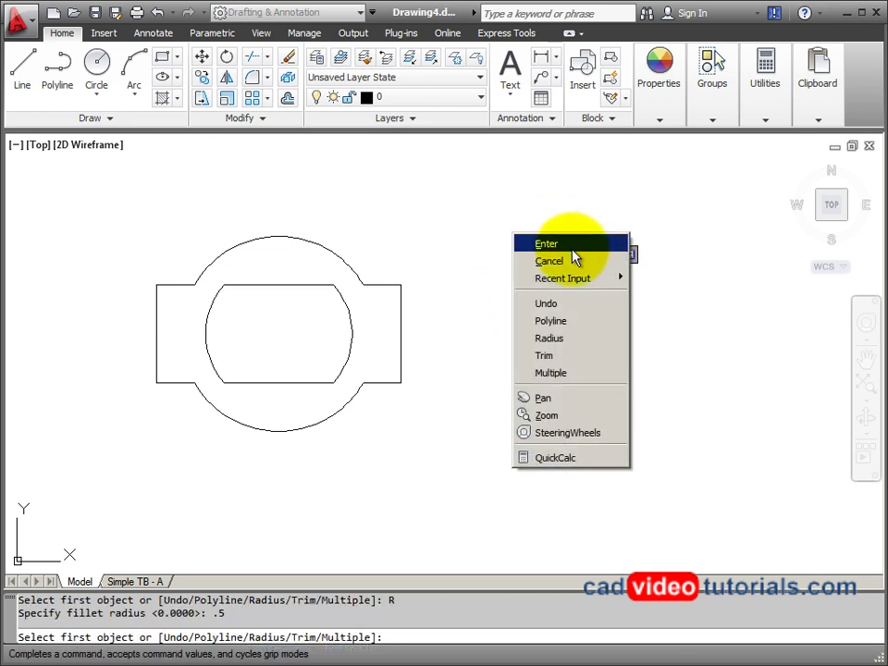
pyautogui.click(557, 322)
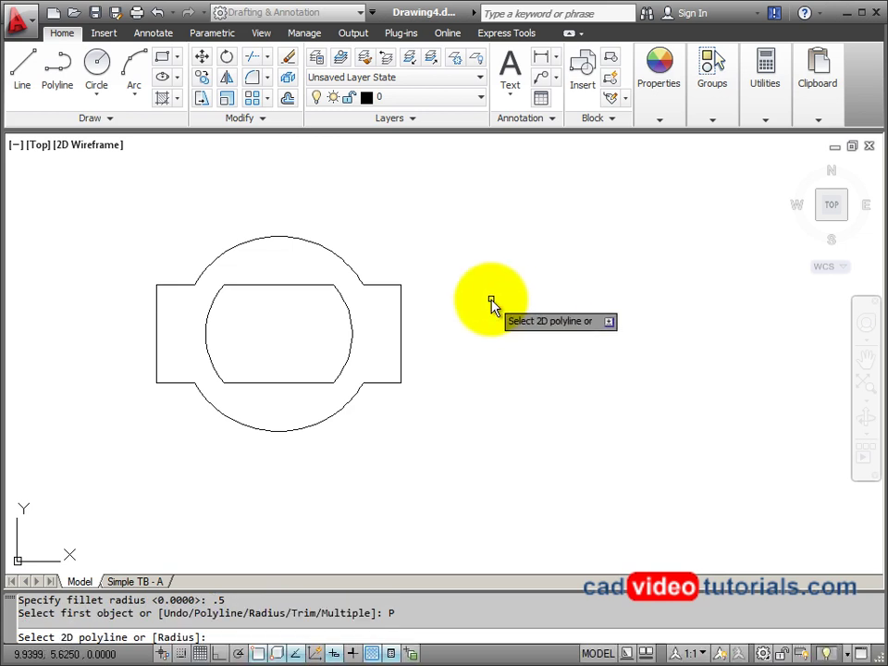
pyautogui.click(387, 290)
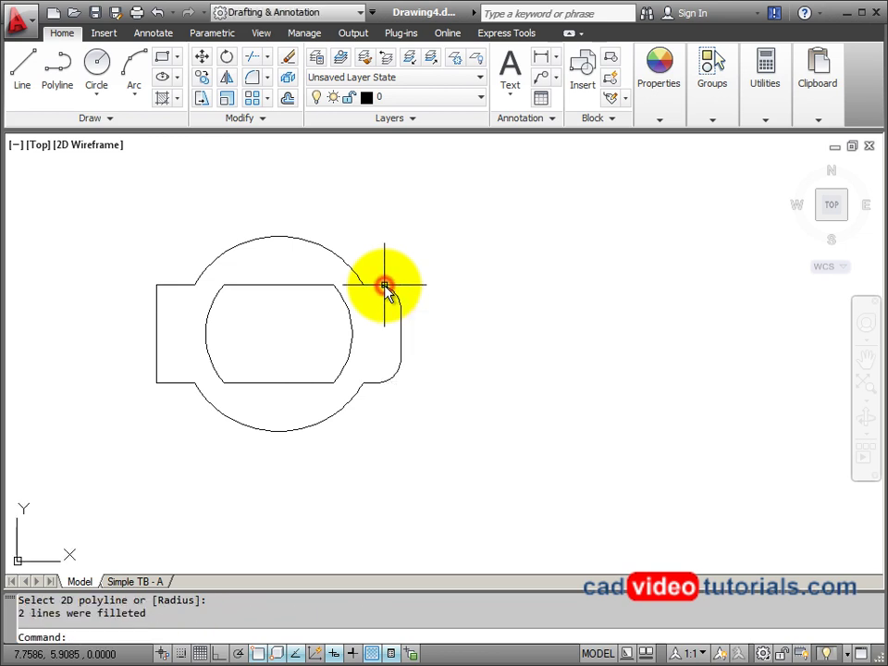
# - Repeat the 0.5 Polyline fillet on the left tab polyline
pyautogui.rightClick(461, 245)
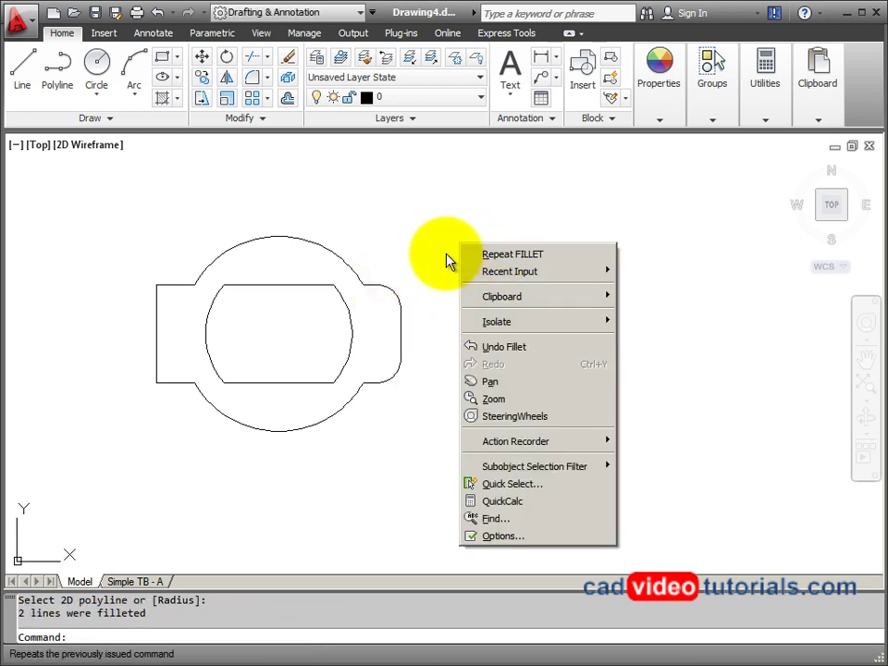
pyautogui.click(474, 254)
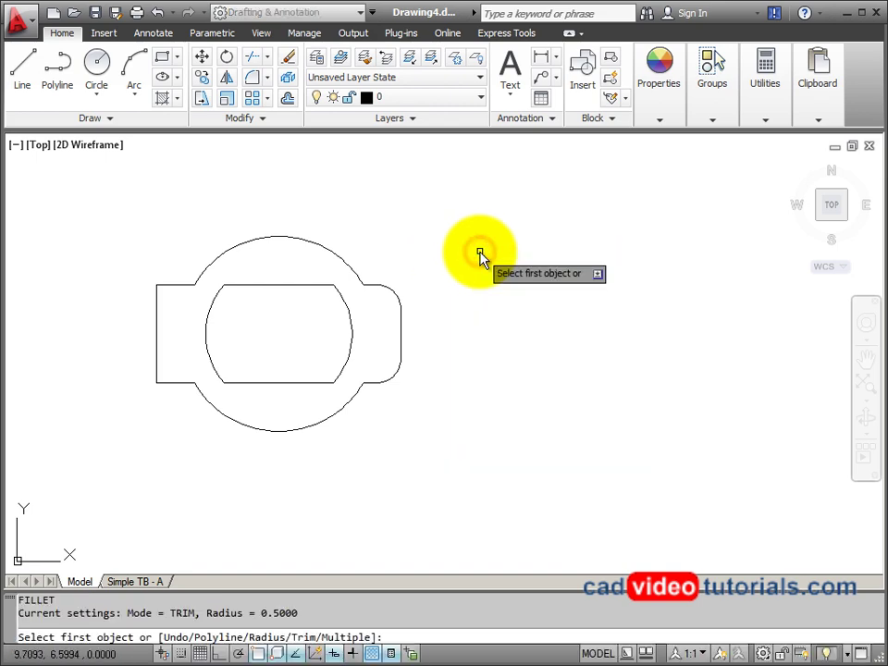
pyautogui.rightClick(476, 263)
pyautogui.click(504, 345)
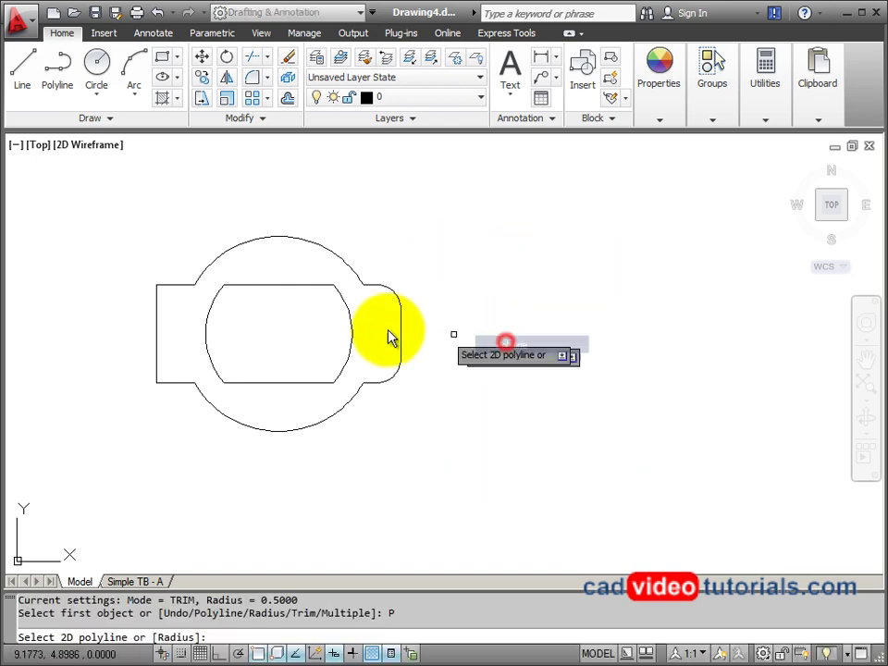
pyautogui.click(174, 288)
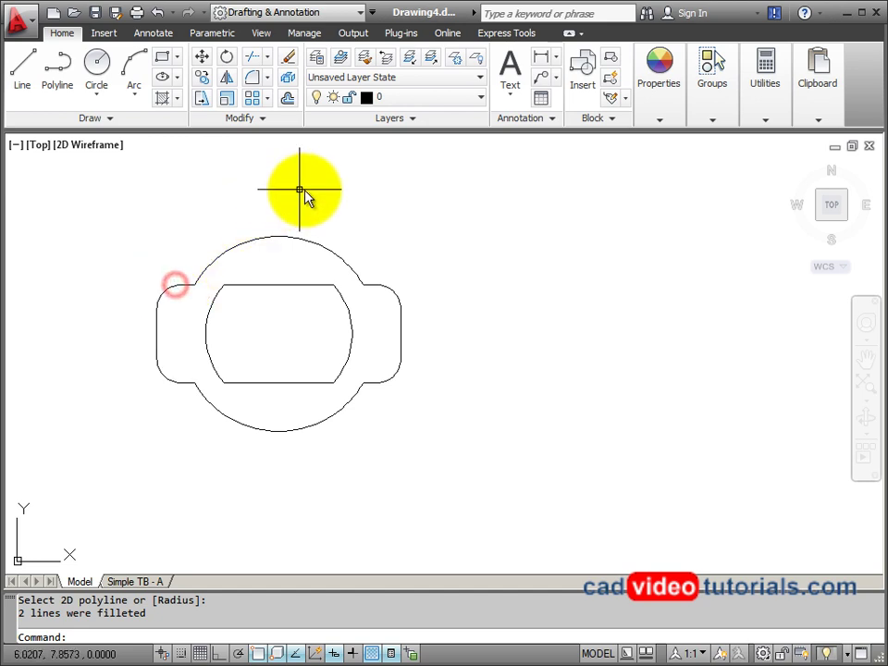